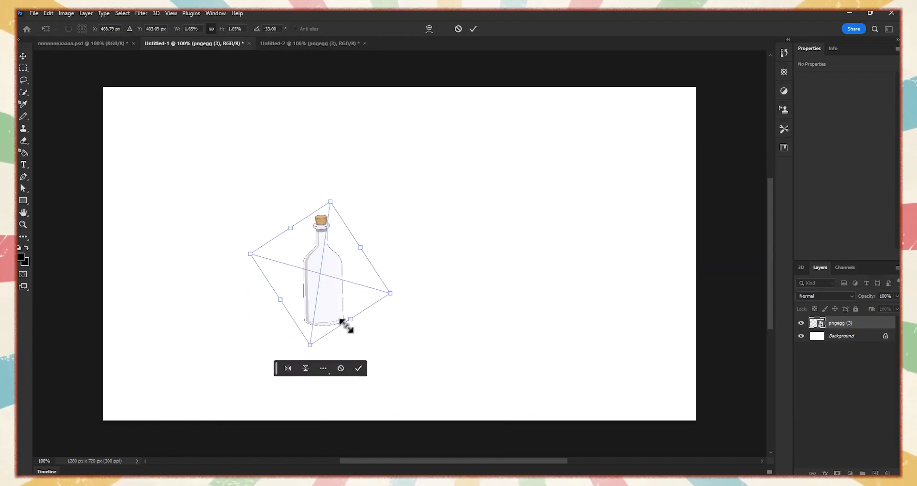
Enlarge the bottle to 5.76% and rotate it to 58.56° so it lies horizontally with the cork facing right
drag(315, 354, 245, 304)
drag(389, 254, 626, 264)
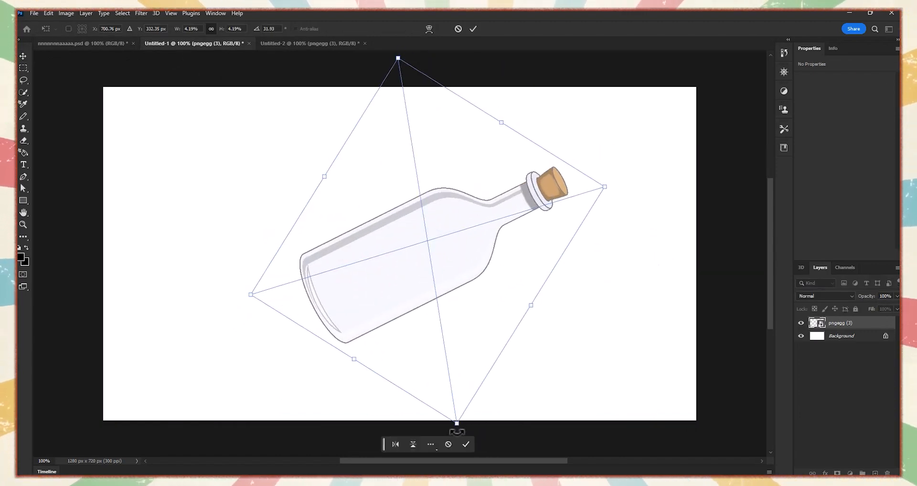
drag(354, 360, 335, 389)
drag(206, 323, 164, 230)
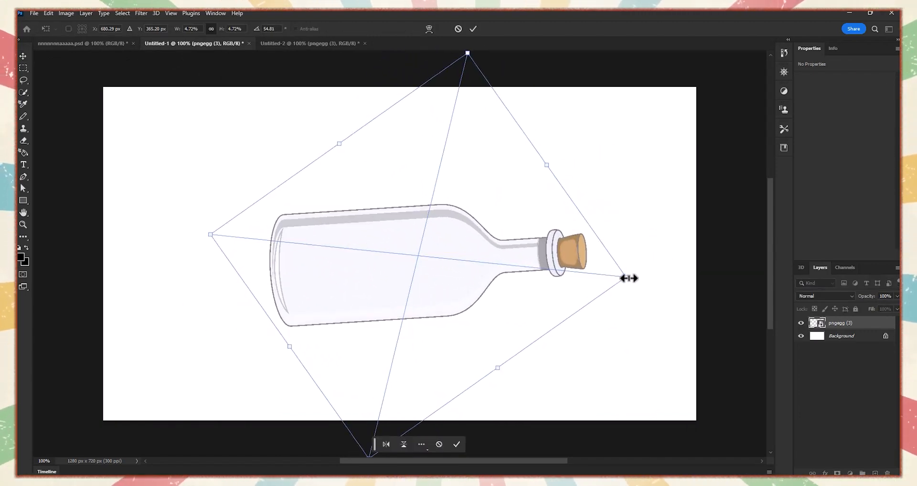
drag(628, 278, 721, 286)
drag(480, 298, 352, 360)
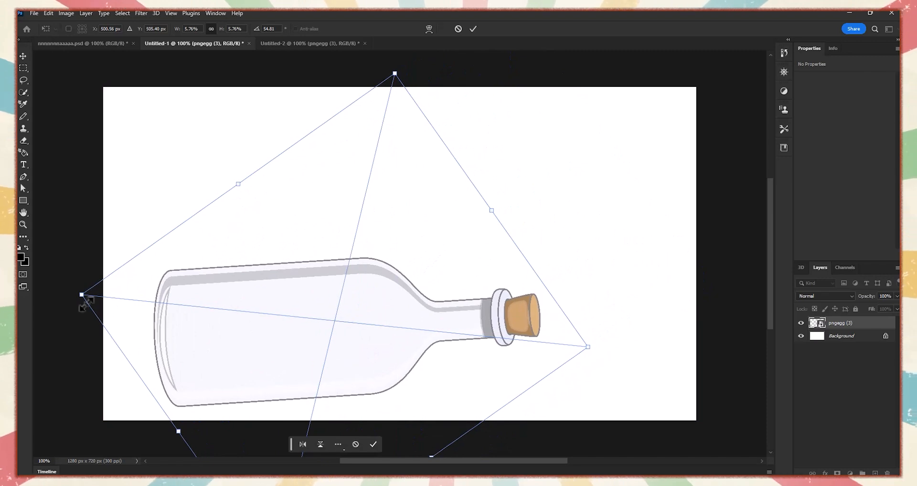
drag(82, 295, 71, 274)
click(470, 28)
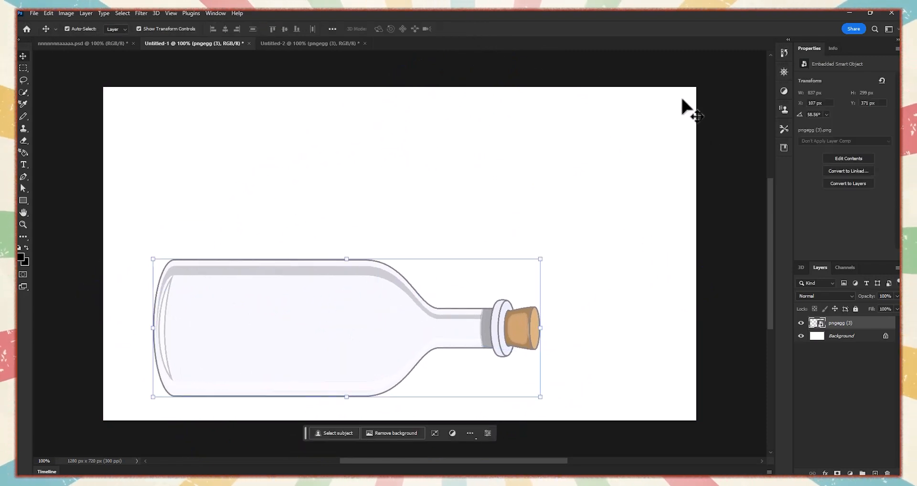
click(319, 164)
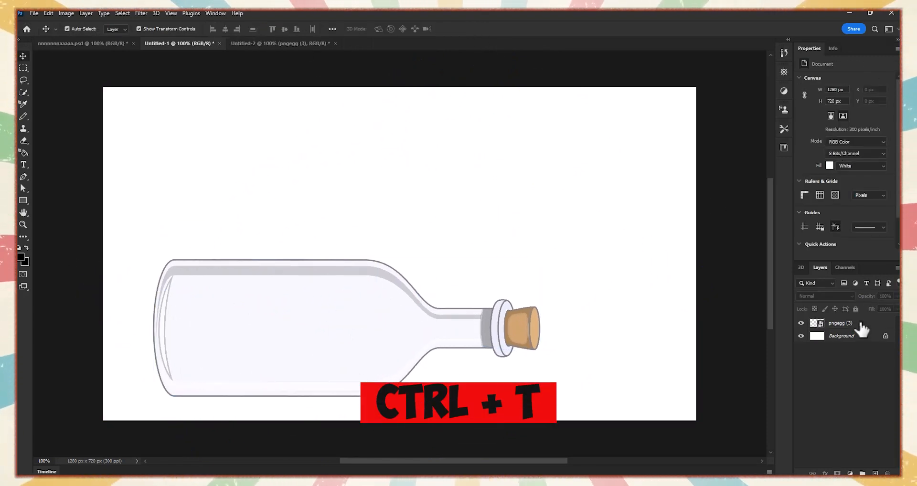
Move the horizontal bottle up to the vertical middle of the canvas and enlarge it to about 883 px long
click(840, 323)
key(ctrl+t)
drag(348, 266, 361, 187)
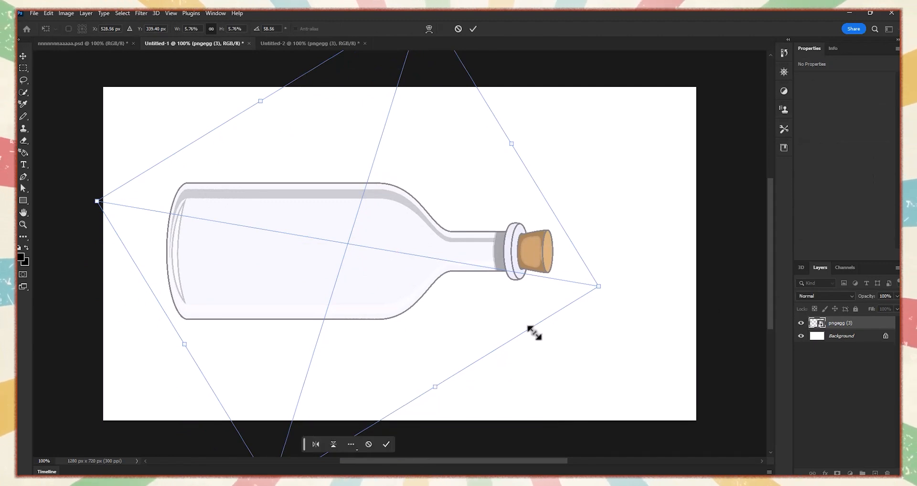
drag(598, 286, 624, 291)
click(473, 28)
Bring the palm beach photo labelled ONE from the Untitled-2 document into Untitled-1
click(326, 44)
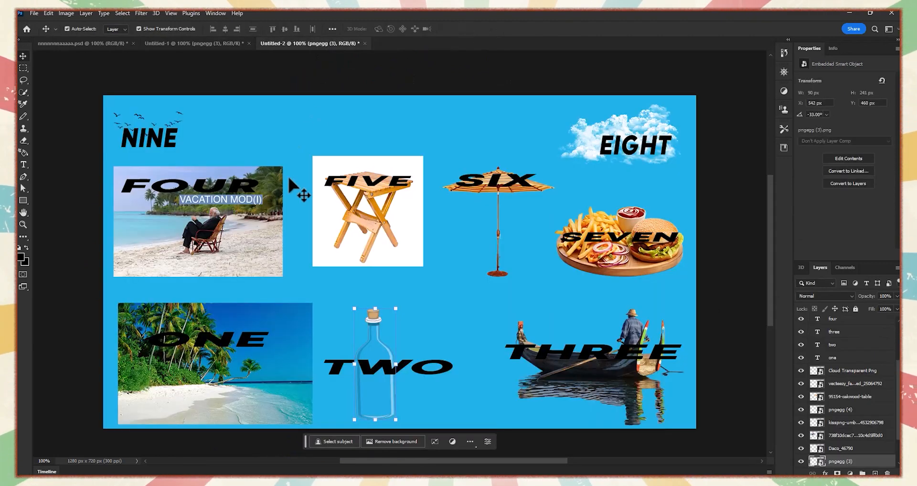
click(273, 356)
drag(178, 110, 420, 257)
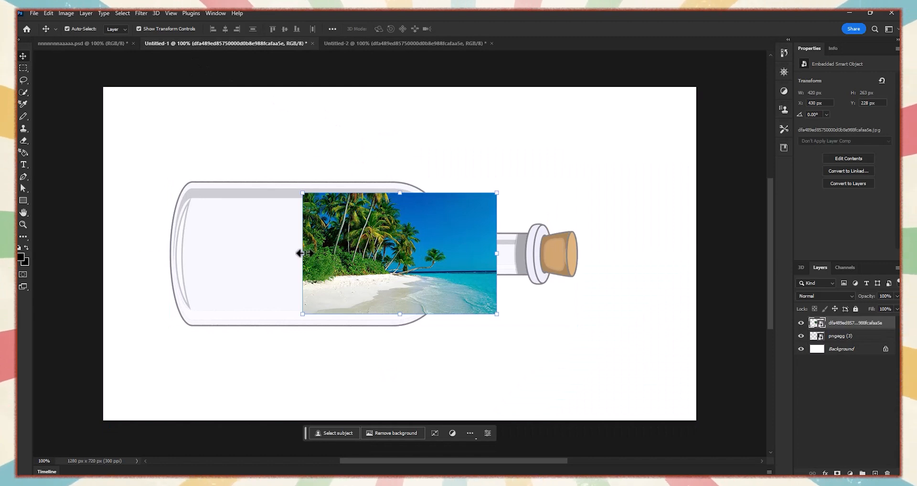
Position and stretch the beach photo non-proportionally to about 776 × 315 px, covering the bottle from its base to the collar
drag(303, 253, 272, 253)
drag(363, 234, 269, 235)
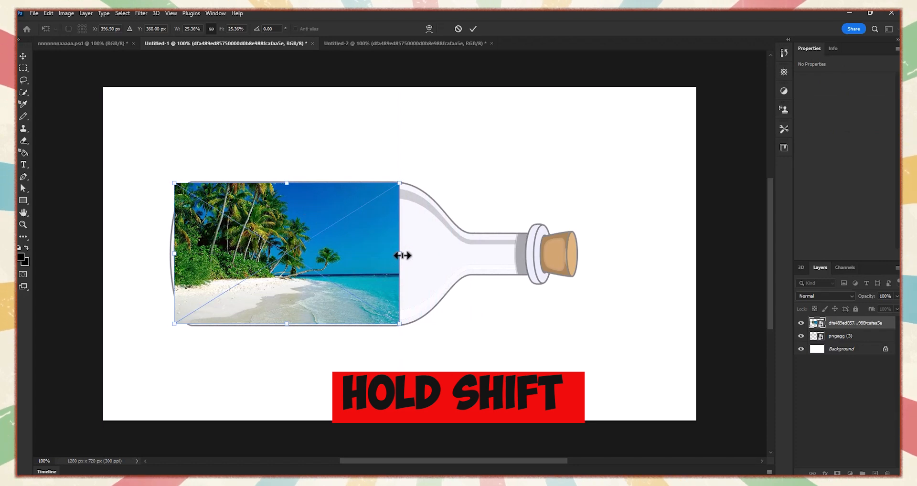
drag(403, 255, 528, 252)
drag(350, 183, 349, 183)
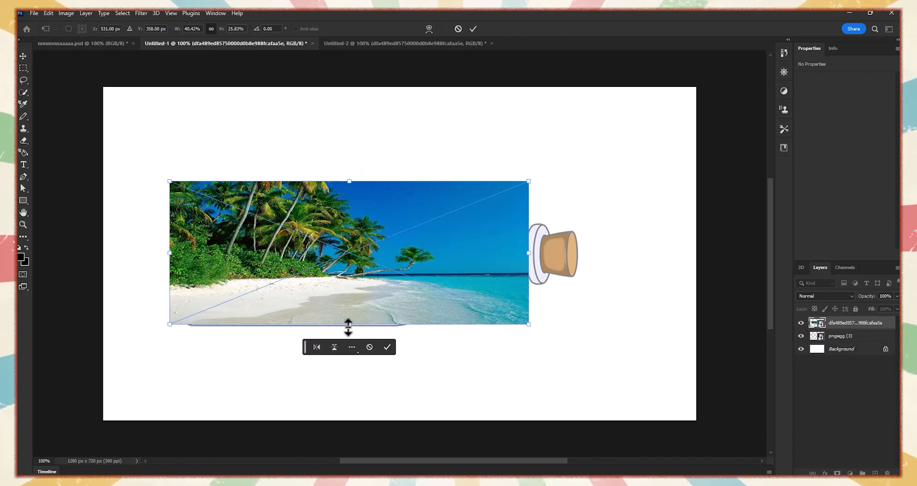
drag(348, 326, 348, 328)
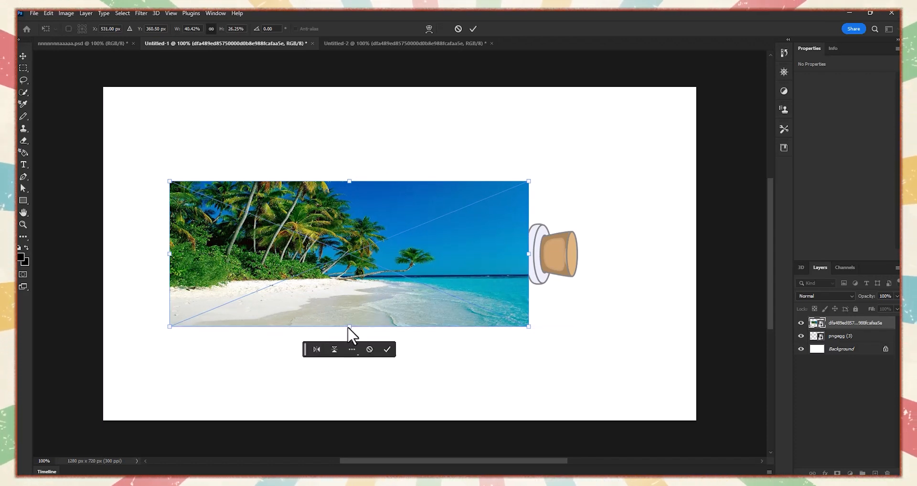
click(474, 29)
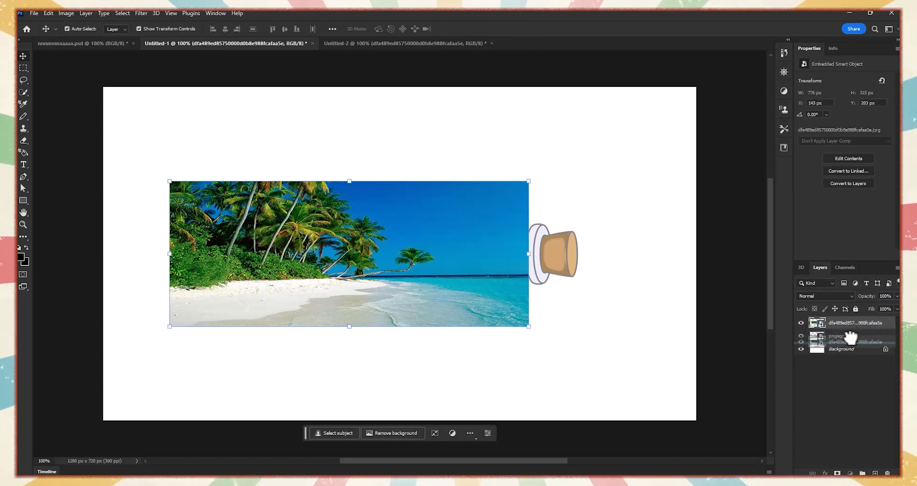
Place the beach photo layer beneath the bottle layer and rasterize it
drag(850, 338, 850, 337)
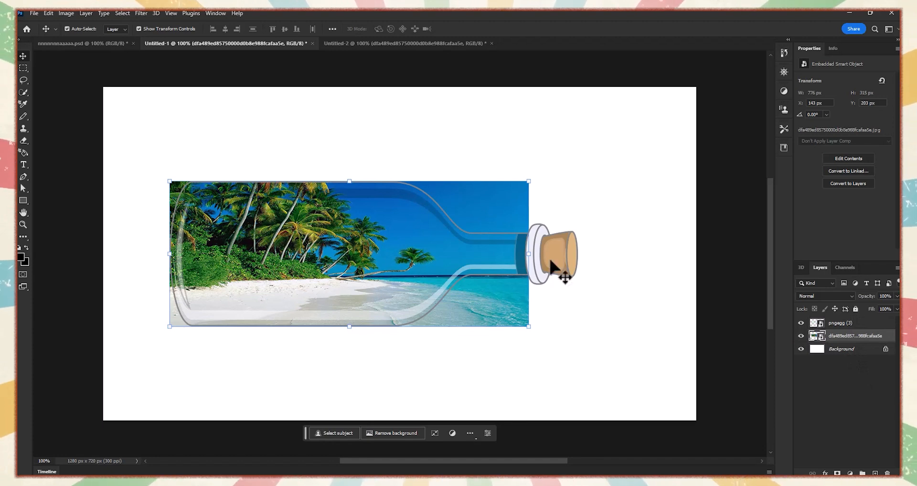
right_click(839, 342)
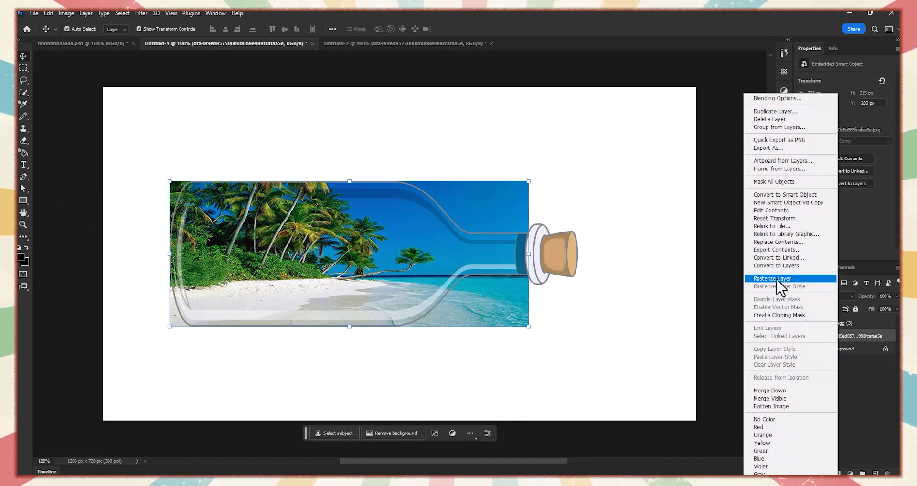
click(772, 278)
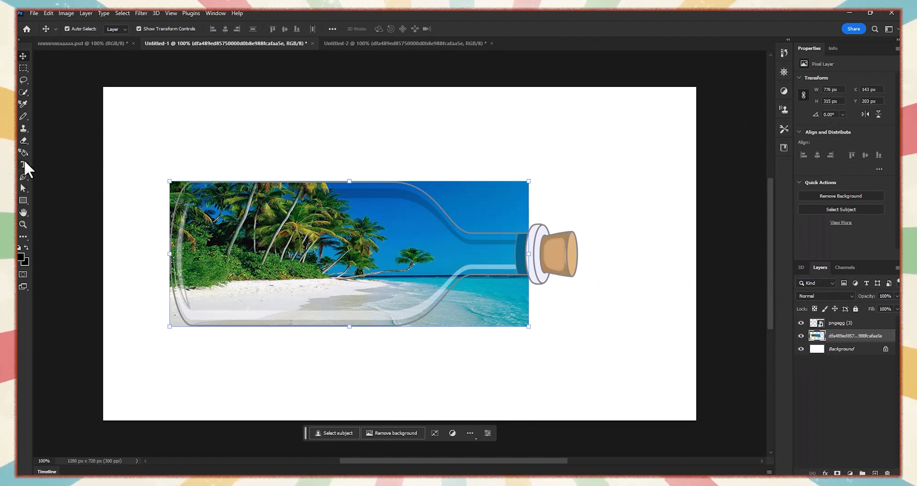
Erase the beach photo outside the bottle's lower shoulder curve with the Eraser tool
click(23, 142)
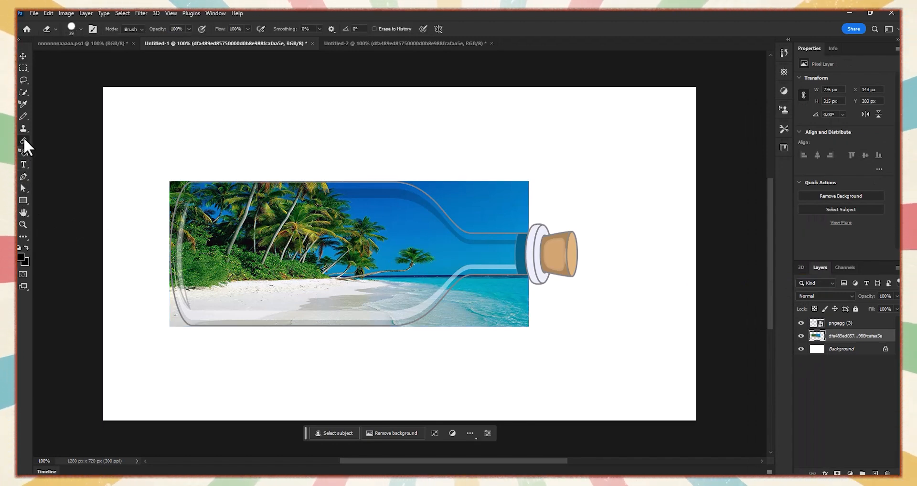
right_click(24, 138)
click(75, 142)
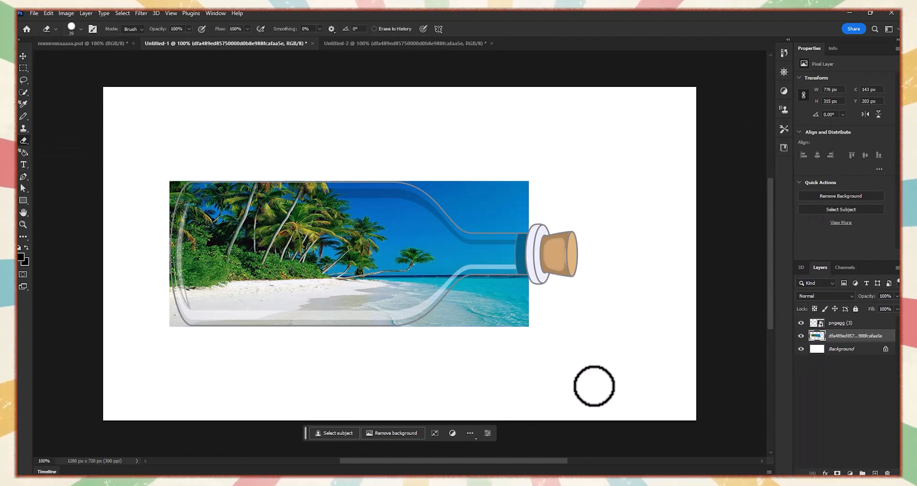
scroll(582, 405, up, 5)
mouse_move(532, 381)
mouse_down()
mouse_move(510, 262)
mouse_move(415, 262)
mouse_move(431, 174)
mouse_move(410, 170)
mouse_up()
scroll(441, 274, up, 7)
drag(191, 239, 618, 360)
mouse_move(516, 410)
mouse_down()
mouse_move(626, 219)
mouse_move(416, 394)
mouse_up()
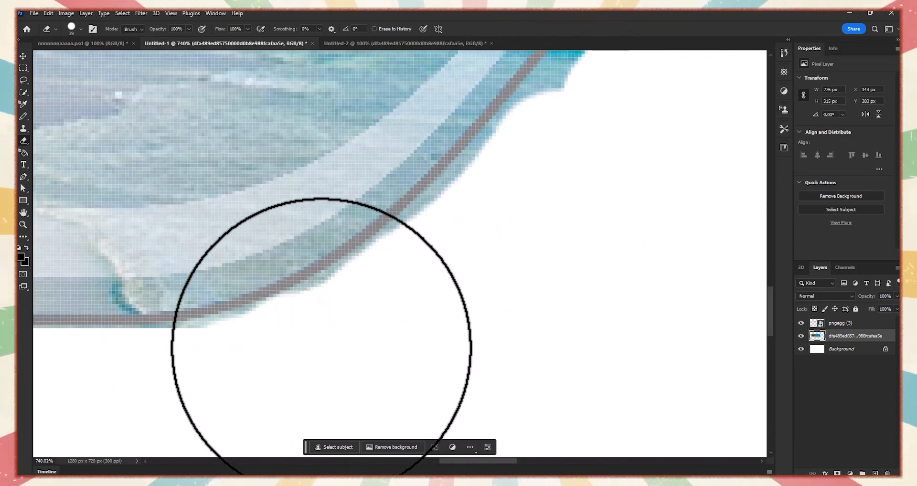
drag(300, 435, 475, 351)
drag(520, 204, 467, 240)
Erase the beach photo below the underside of the bottle's neck up to the collar
scroll(467, 240, up, 4)
mouse_move(685, 206)
mouse_down()
mouse_move(587, 288)
mouse_move(652, 220)
mouse_up()
scroll(651, 220, right, 3)
mouse_move(458, 221)
mouse_down()
mouse_move(395, 219)
mouse_move(468, 245)
mouse_move(624, 199)
mouse_up()
scroll(552, 458, right, 5)
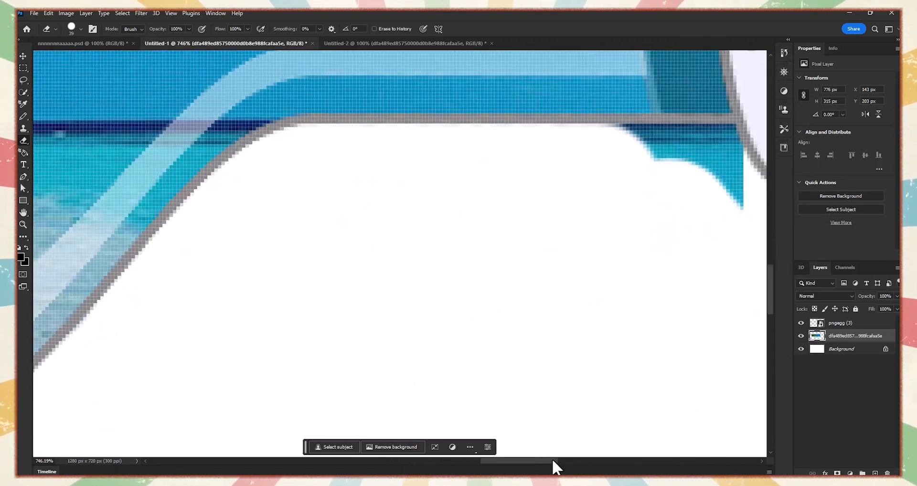
scroll(552, 458, up, 2)
mouse_move(499, 382)
mouse_down()
mouse_move(510, 295)
mouse_move(427, 305)
mouse_move(504, 295)
mouse_up()
Set the eraser size to 7 px and erase the leftover bit of photo beside the lower part of the collar
click(81, 29)
drag(77, 56, 67, 56)
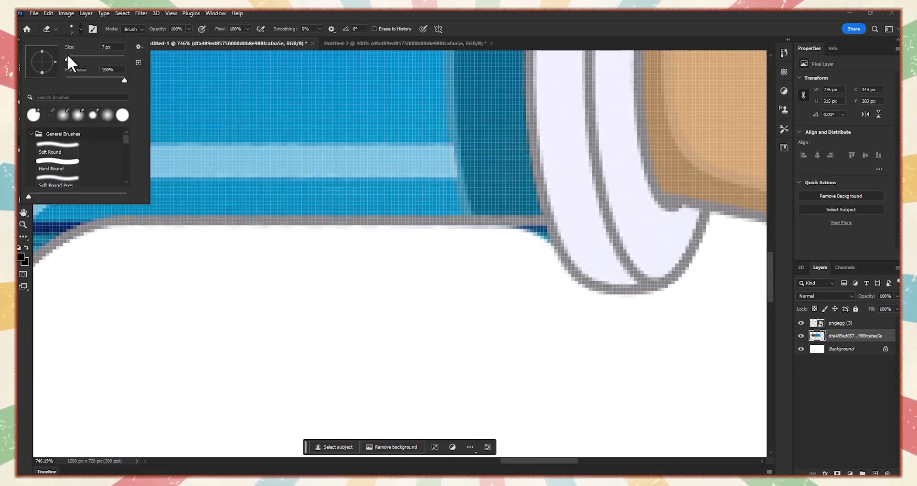
drag(519, 239, 537, 238)
Erase the thin photo strip under the bottle's bottom edge where it meets the lower shoulder
scroll(537, 238, down, 15)
scroll(487, 391, up, 14)
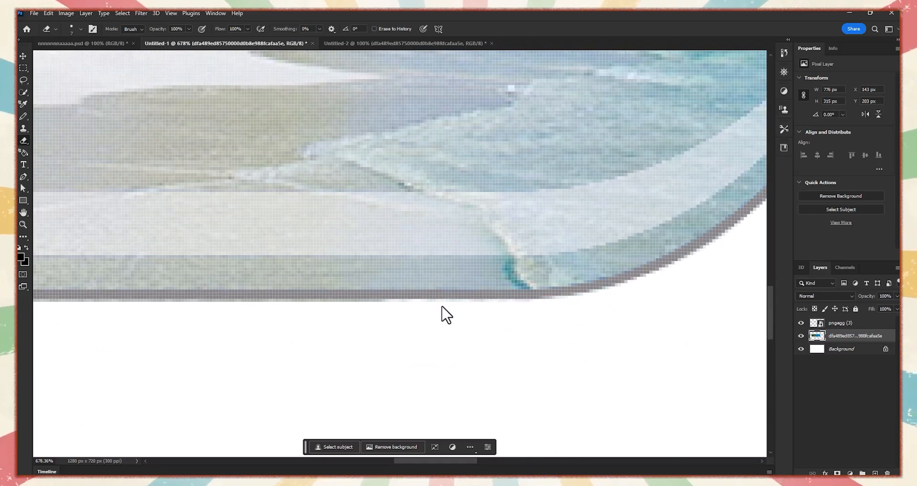
click(81, 29)
drag(592, 330, 503, 307)
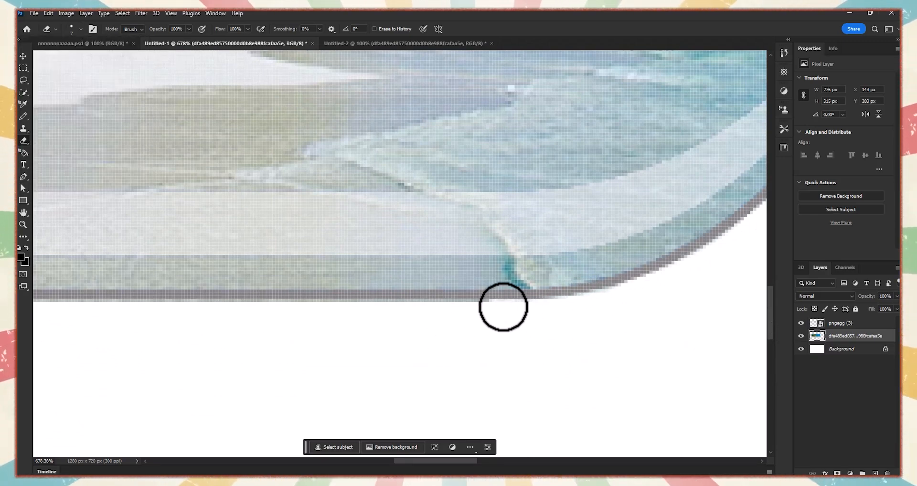
Erase the beach photo outside the rounded lower-left corner of the bottle
scroll(681, 368, down, 11)
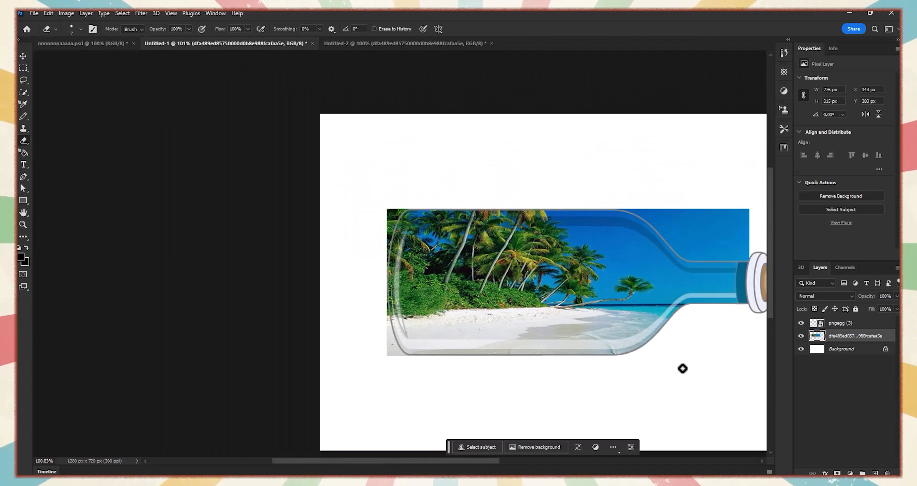
scroll(376, 353, up, 12)
mouse_move(489, 303)
mouse_down()
mouse_move(485, 403)
mouse_move(541, 448)
mouse_up()
scroll(481, 172, down, 6)
drag(481, 173, 616, 185)
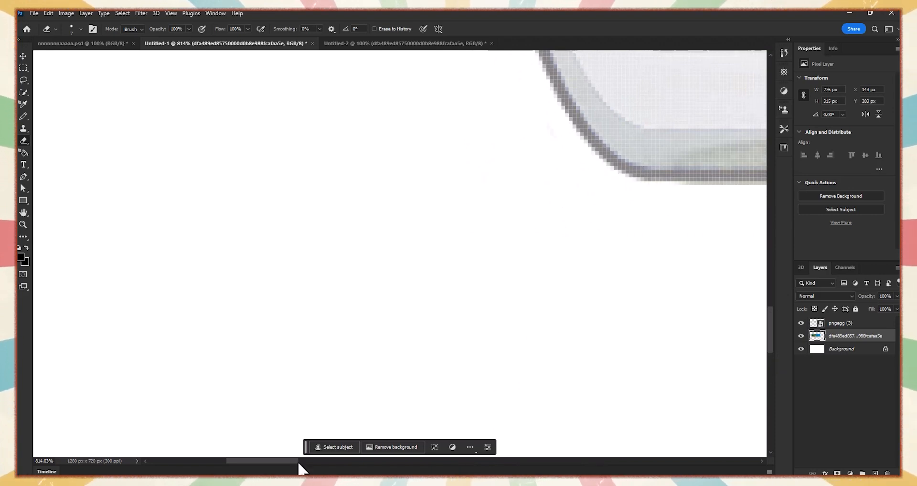
drag(297, 462, 344, 461)
click(334, 448)
scroll(286, 238, up, 2)
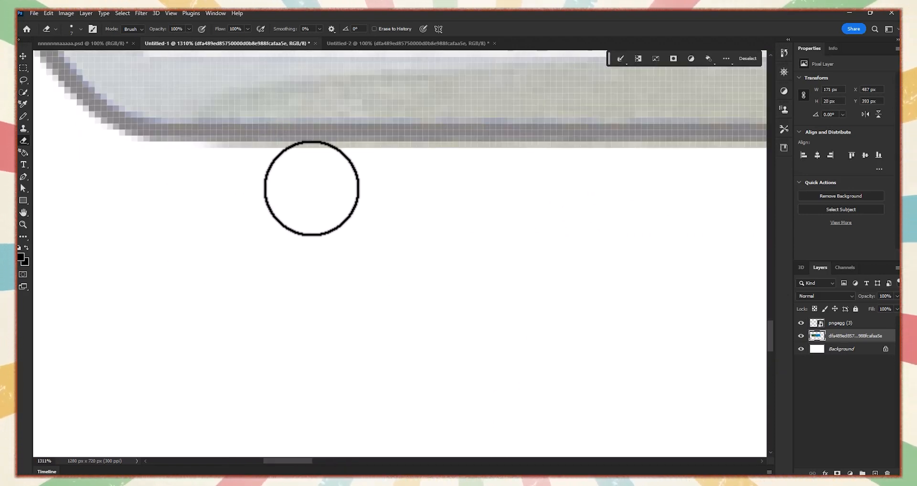
scroll(442, 382, down, 9)
drag(406, 461, 459, 462)
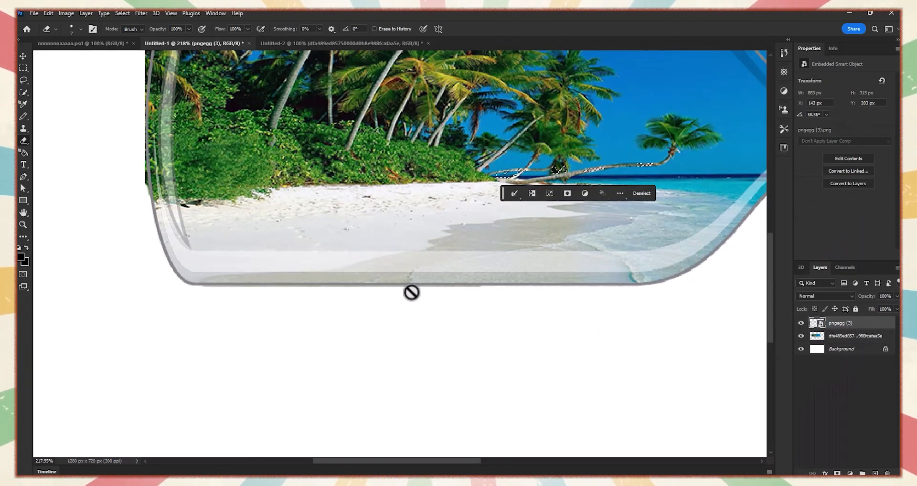
key(ctrl+z)
key(ctrl+z)
key(ctrl+z)
key(ctrl+z)
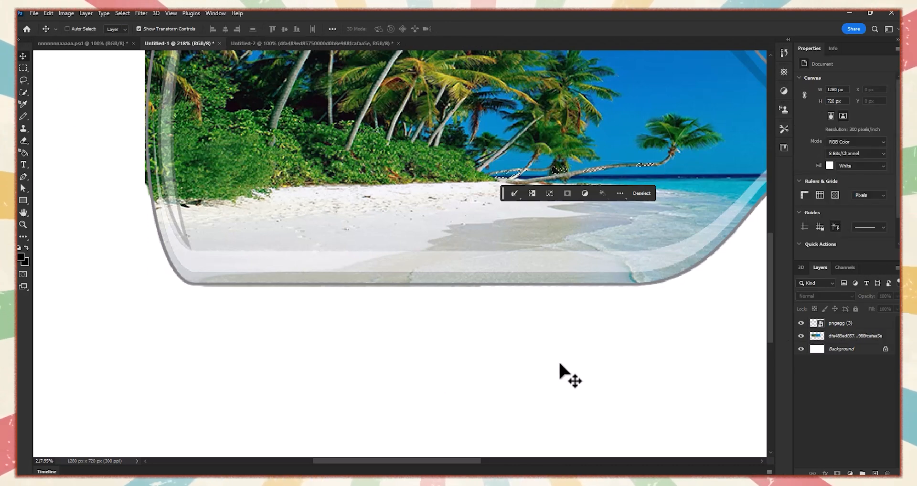
Reselect the Eraser tool and erase the remaining photo strip along the bottle's bottom edge, from the lower-left corner toward the shoulder
right_click(23, 140)
click(57, 138)
scroll(428, 348, down, 5)
scroll(335, 354, up, 5)
scroll(248, 358, up, 4)
scroll(276, 171, up, 4)
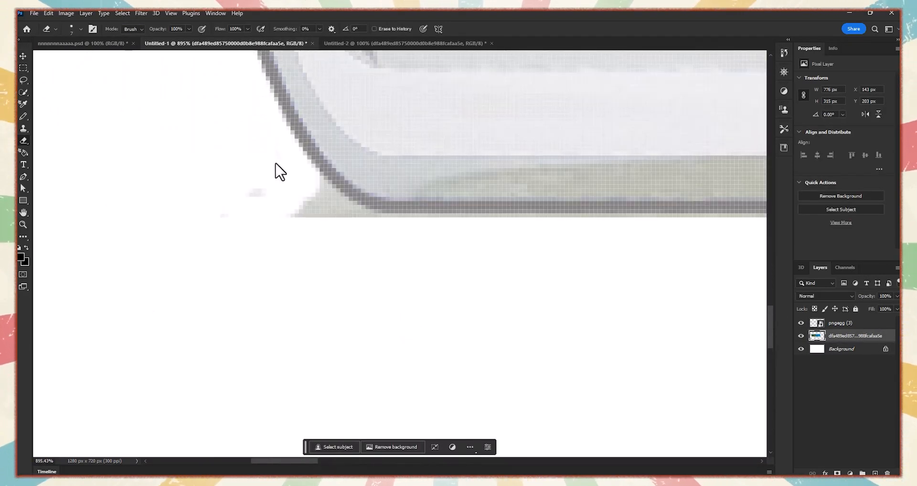
scroll(546, 271, up, 2)
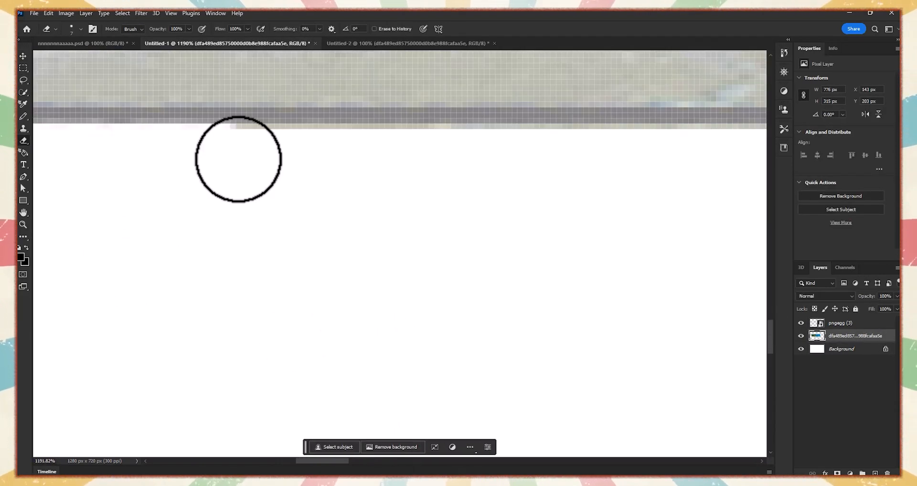
drag(595, 126, 761, 128)
drag(358, 460, 394, 460)
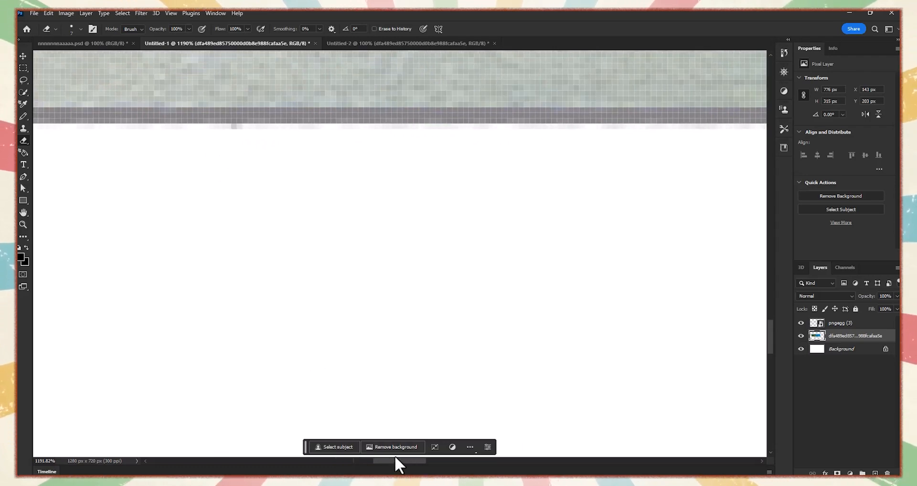
Set the eraser size to 67 px and roughly erase the photo area above the bottle's neck and upper shoulder
scroll(307, 315, down, 10)
scroll(621, 95, up, 4)
scroll(477, 239, down, 4)
click(80, 30)
drag(67, 59, 84, 58)
drag(378, 160, 198, 129)
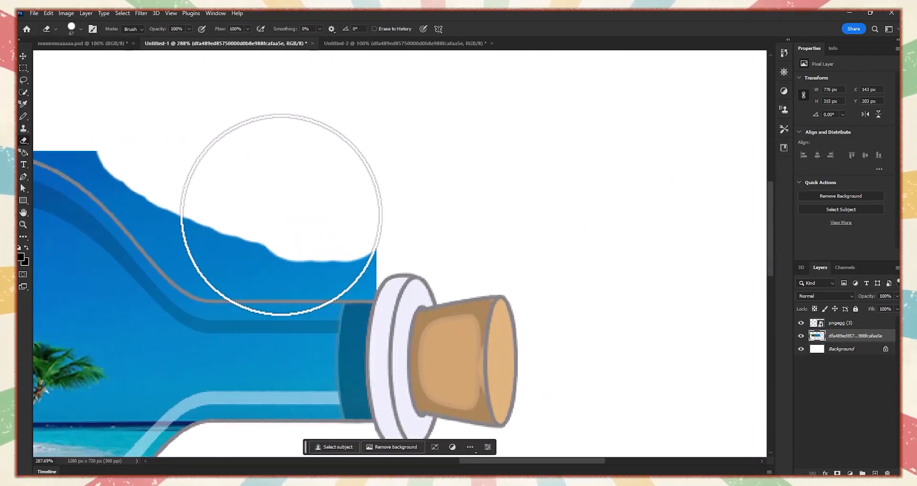
drag(280, 187, 186, 136)
Set the eraser size to 17 px and erase the remaining photo along the upper outline of the bottle's neck
click(81, 29)
drag(84, 59, 70, 59)
click(281, 193)
scroll(248, 287, up, 9)
mouse_move(181, 106)
mouse_down()
mouse_move(393, 158)
mouse_move(548, 158)
mouse_move(354, 158)
mouse_move(88, 92)
mouse_move(386, 153)
mouse_move(77, 67)
mouse_move(115, 114)
mouse_up()
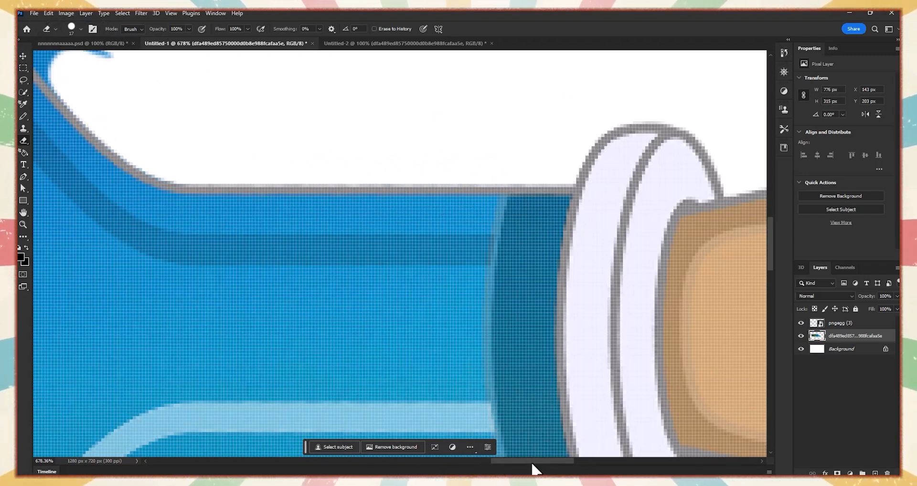
Erase the leftover photo along the outside of the bottle's upper shoulder curve, undoing any stroke that goes wrong
drag(532, 462, 502, 463)
scroll(382, 310, up, 6)
drag(370, 317, 103, 146)
drag(103, 146, 272, 304)
key(ctrl+z)
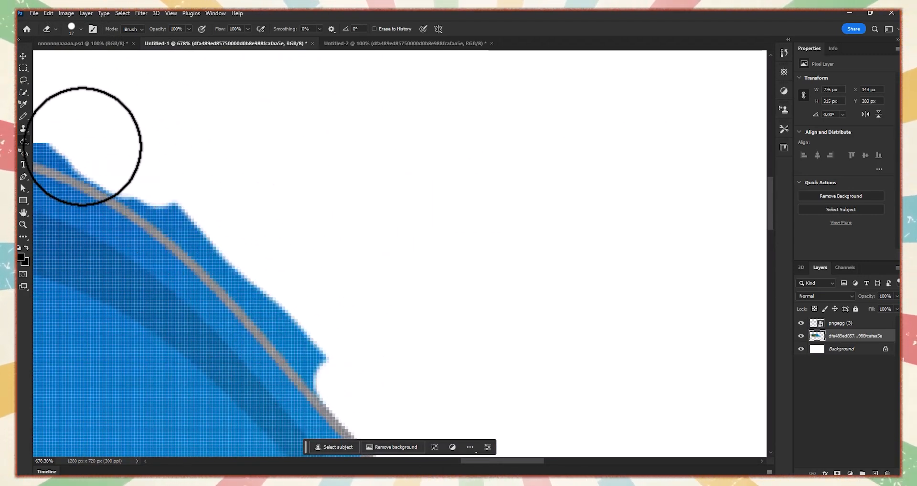
drag(107, 126, 308, 346)
Erase the leftover photo above the bottle's upper shoulder and along the start of its straight top edge
drag(508, 461, 456, 461)
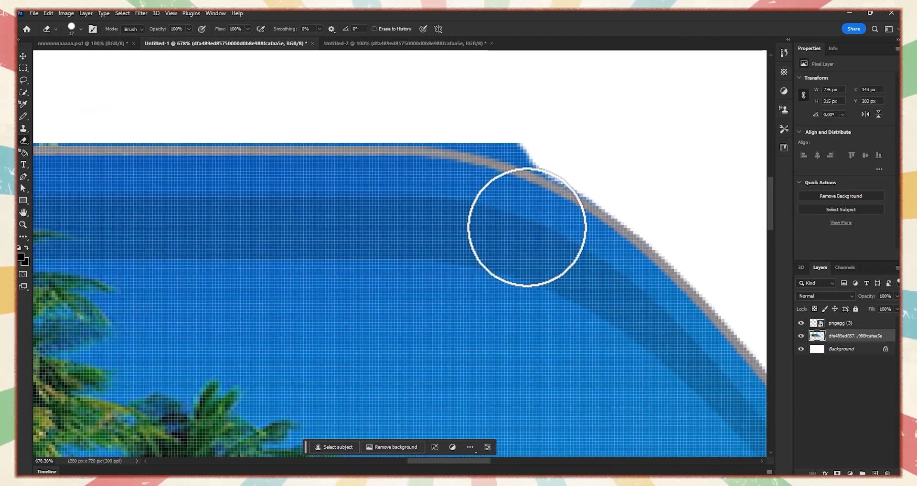
scroll(528, 116, up, 8)
mouse_move(454, 160)
mouse_down()
mouse_move(528, 180)
mouse_move(303, 131)
mouse_move(86, 130)
mouse_up()
mouse_move(468, 461)
mouse_down()
mouse_move(423, 468)
mouse_move(443, 468)
mouse_up()
drag(425, 128, 108, 127)
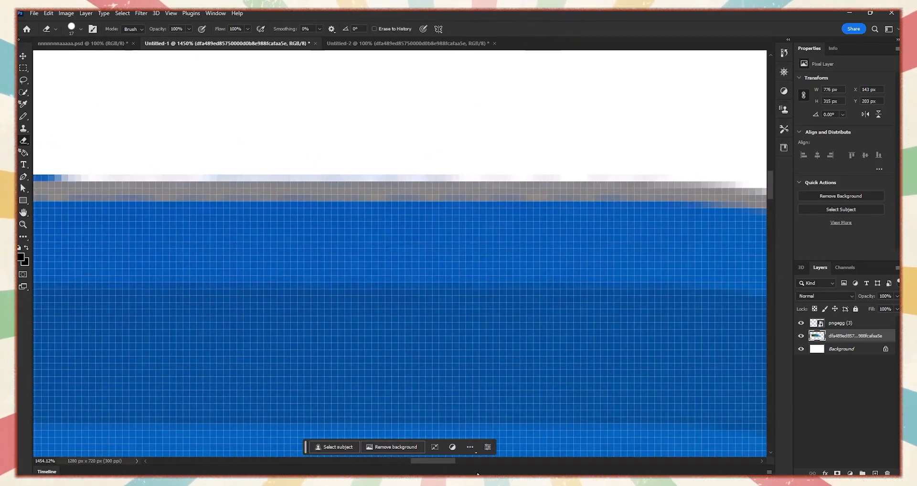
Erase the remaining strip of photo above the bottle's top outline, along the palm trees toward the upper-left corner
scroll(409, 123, left, 5)
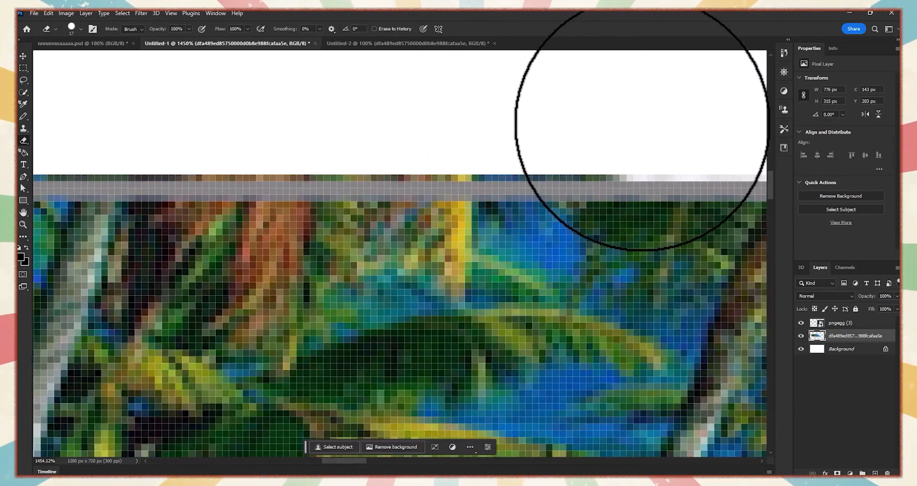
mouse_move(642, 123)
mouse_down()
mouse_move(571, 139)
mouse_move(74, 135)
mouse_up()
scroll(73, 135, left, 5)
scroll(341, 342, down, 7)
scroll(342, 353, up, 8)
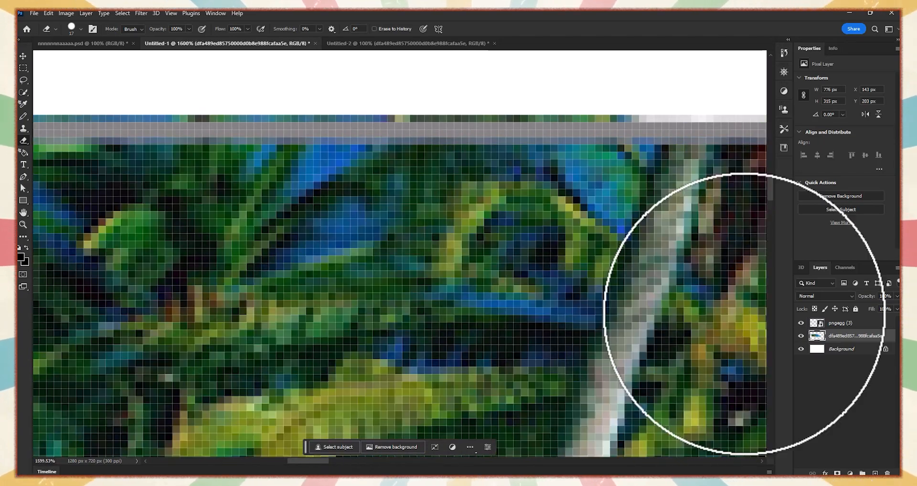
scroll(745, 314, up, 3)
drag(669, 128, 115, 129)
drag(311, 462, 282, 464)
drag(615, 123, 206, 125)
drag(286, 465, 266, 466)
Erase the excess photo around the bottle's upper-left corner and down the outside of its base, and switch to the Move tool
mouse_move(540, 119)
mouse_down()
mouse_move(398, 172)
mouse_move(255, 422)
mouse_up()
drag(770, 184, 770, 206)
mouse_move(210, 226)
mouse_down()
mouse_move(268, 88)
mouse_move(175, 420)
mouse_up()
drag(770, 203, 770, 225)
mouse_move(177, 63)
mouse_down()
mouse_move(137, 133)
mouse_move(146, 423)
mouse_up()
drag(770, 228, 771, 250)
drag(137, 116, 136, 415)
drag(770, 249, 770, 271)
scroll(354, 229, down, 4)
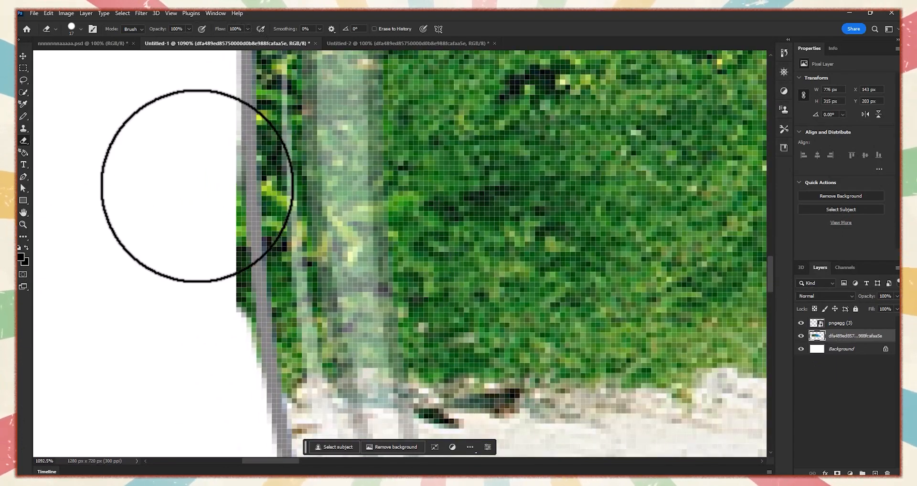
scroll(199, 294, down, 20)
scroll(693, 368, up, 9)
scroll(655, 364, down, 8)
key(v)
scroll(670, 204, down, 2)
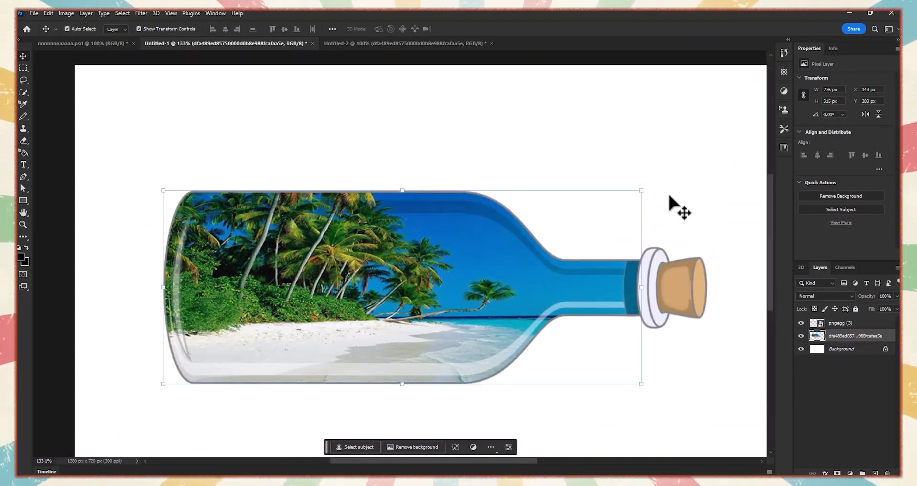
click(380, 43)
click(624, 391)
click(258, 44)
Select the pngegg (3) layer and erase the glass shading and reflections inside the bottle's body with the Eraser tool
scroll(373, 95, up, 6)
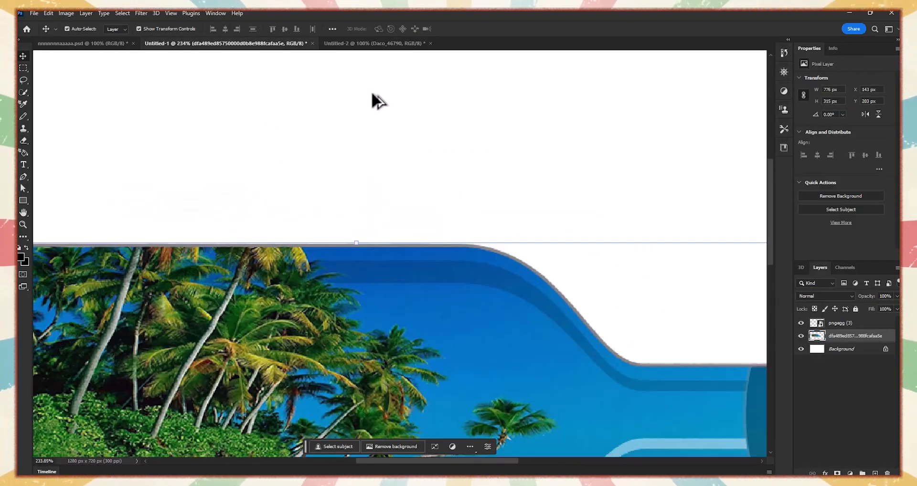
scroll(377, 100, up, 4)
click(857, 323)
key(e)
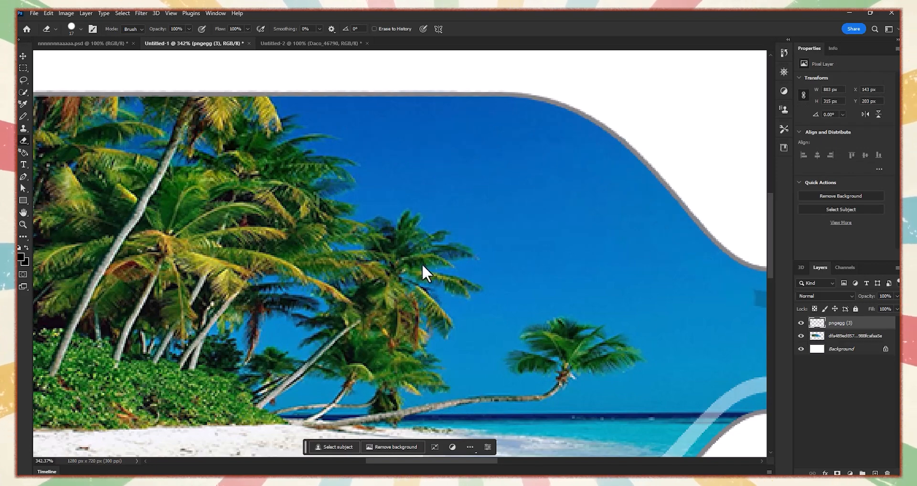
scroll(337, 196, down, 3)
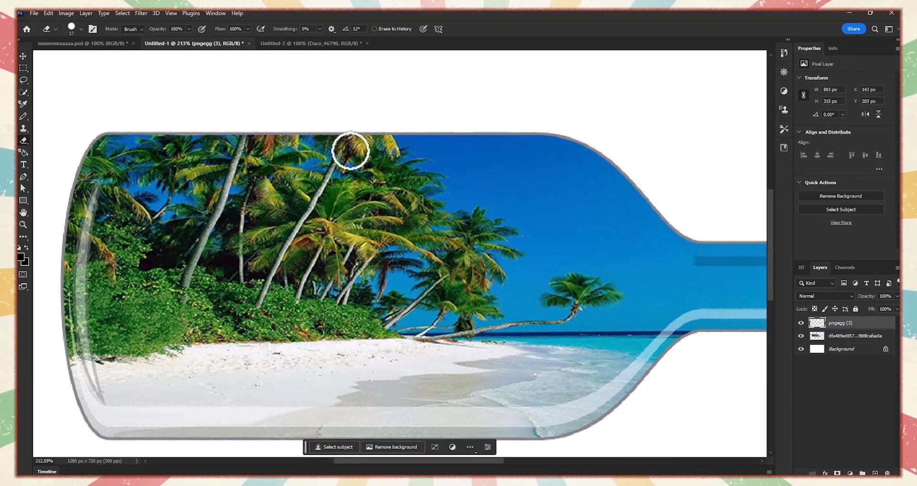
drag(84, 183, 83, 272)
mouse_move(641, 358)
mouse_down()
mouse_move(265, 419)
mouse_move(88, 375)
mouse_up()
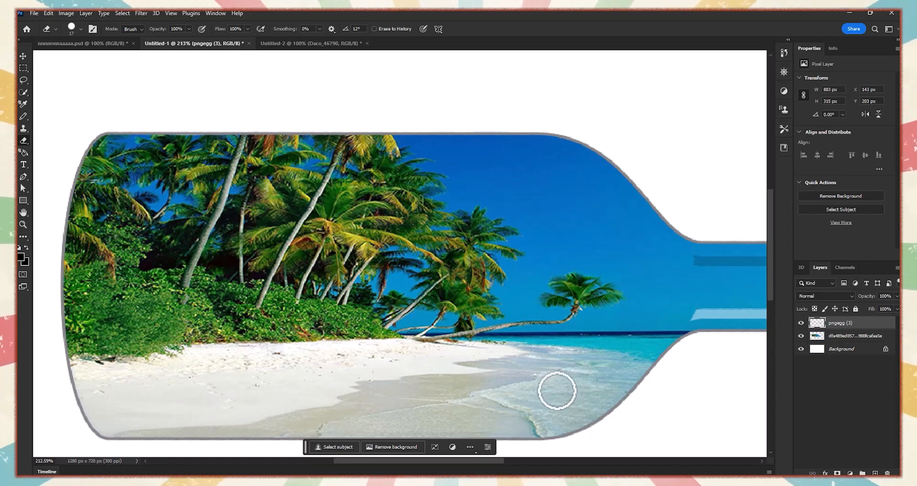
Erase the remaining reflections and dark shading inside the bottle's neck up to the stopper ring
scroll(553, 262, right, 5)
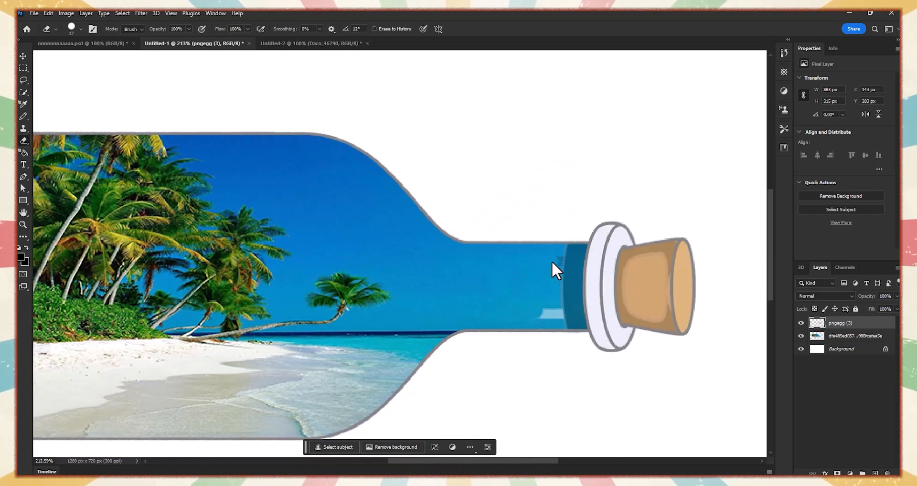
scroll(549, 308, up, 5)
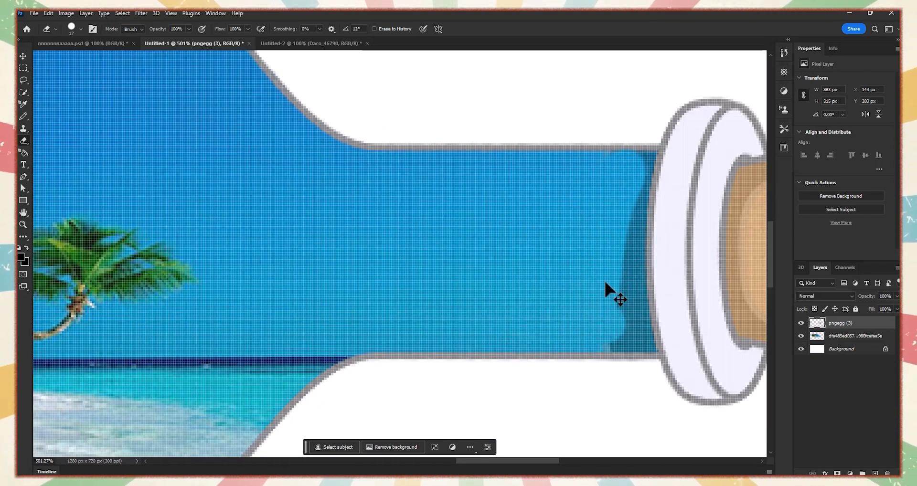
scroll(663, 209, up, 2)
drag(663, 208, 656, 384)
Set the eraser size to 6 px and erase the dark shading remnants inside the neck along the stopper ring's edge
click(81, 29)
drag(72, 58, 68, 58)
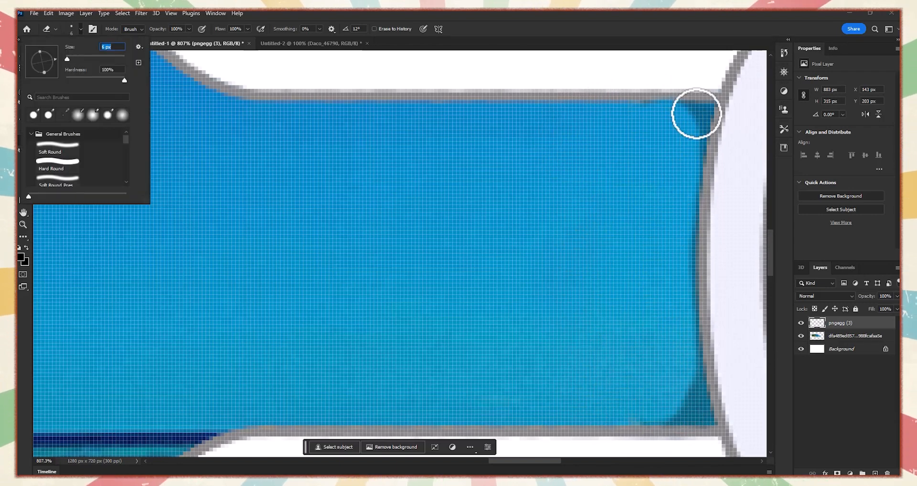
mouse_move(696, 114)
mouse_down()
mouse_move(681, 403)
mouse_move(665, 415)
mouse_up()
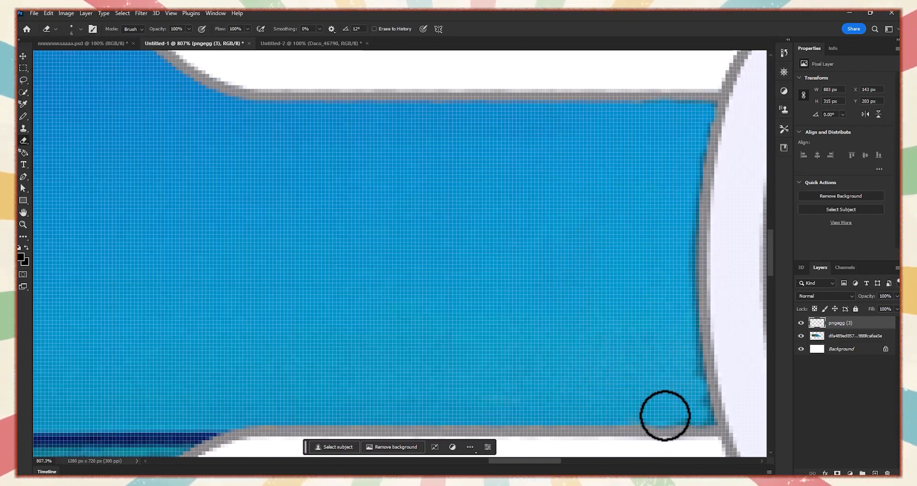
scroll(583, 240, up, 4)
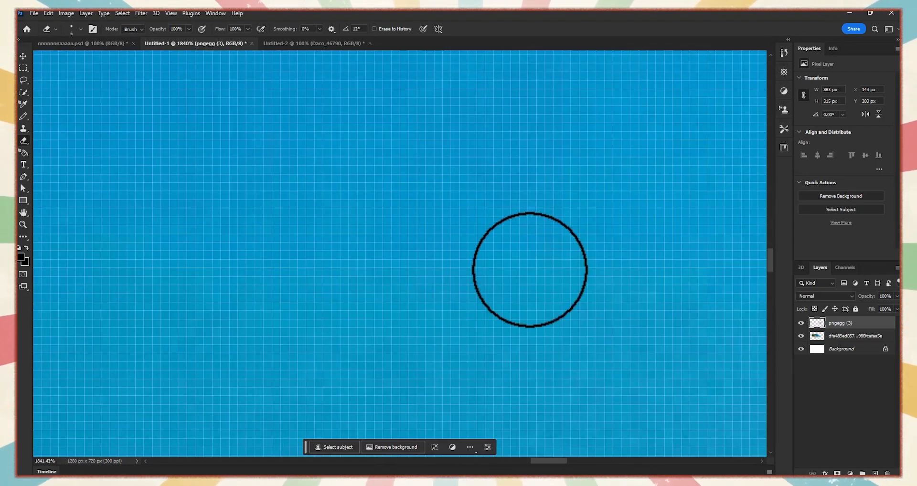
scroll(530, 271, right, 4)
mouse_move(484, 143)
mouse_down()
mouse_move(486, 129)
mouse_move(494, 355)
mouse_up()
scroll(418, 299, up, 4)
drag(499, 169, 491, 371)
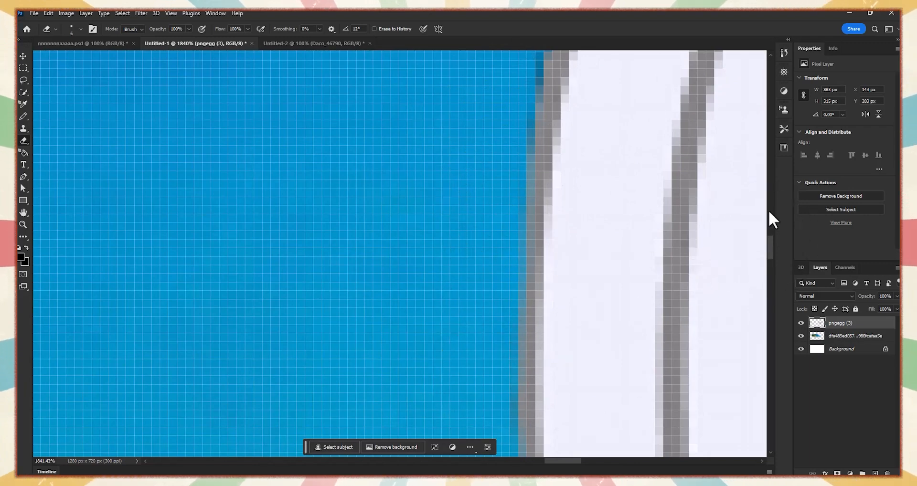
scroll(519, 152, up, 3)
drag(518, 152, 505, 245)
Set the eraser size to 1 px and clean up the dark pixels in the neck's lower corner beside the stopper ring
scroll(514, 242, down, 8)
scroll(511, 286, up, 6)
click(72, 30)
drag(62, 56, 58, 56)
drag(537, 369, 556, 369)
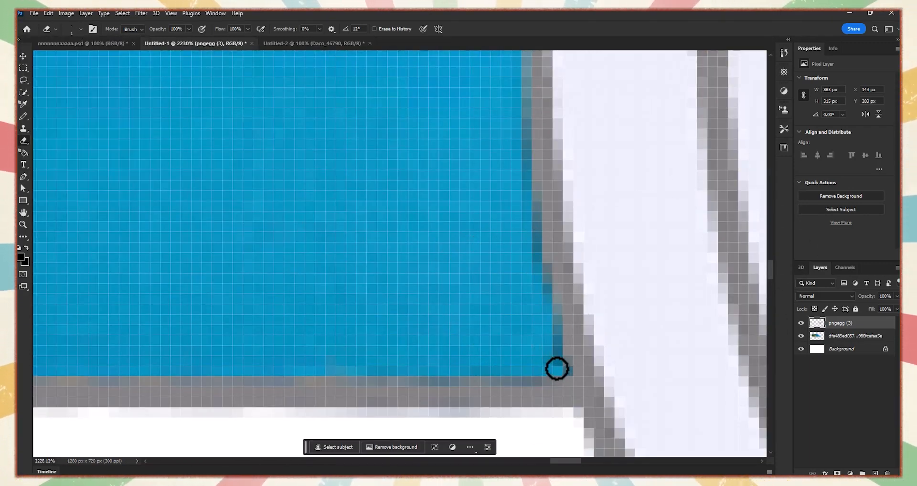
scroll(385, 270, down, 10)
Copy the boat image (Daco_46790) from the Untitled-2 document into Untitled-1 with the Move tool
click(294, 43)
key(v)
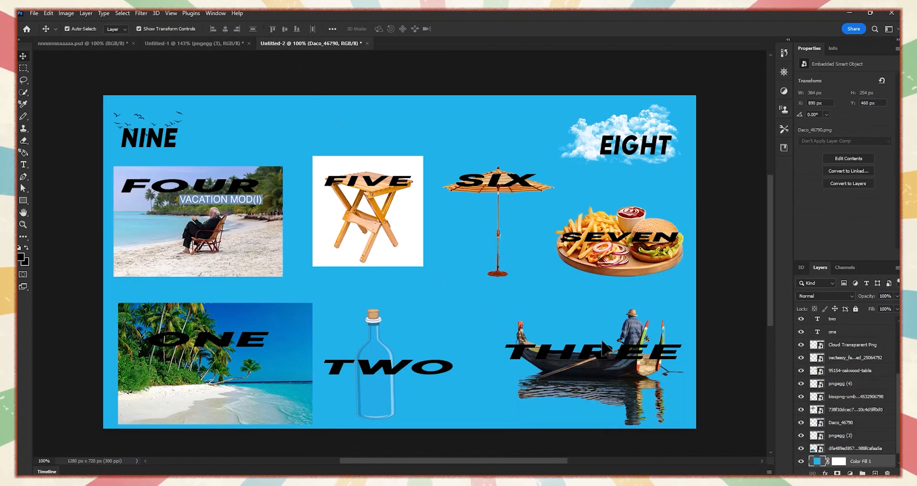
click(644, 346)
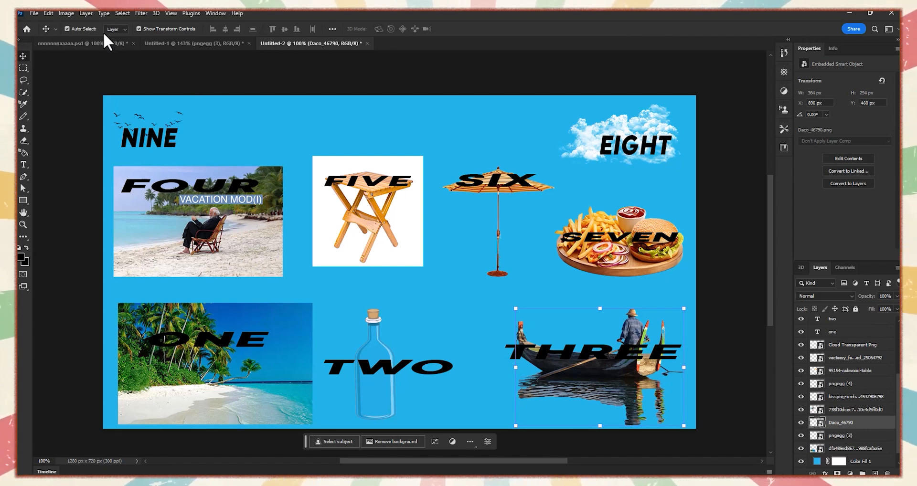
drag(104, 34, 426, 269)
Scale the boat down and position it on the water near the bottle's shoulder, and commit the transform
drag(380, 214, 430, 273)
drag(474, 329, 435, 302)
drag(389, 276, 425, 301)
click(473, 29)
Place the image 738f10dcec724ccaf04d510c4d5ff0d0 as an embedded object directly above the beach photo layer
click(847, 337)
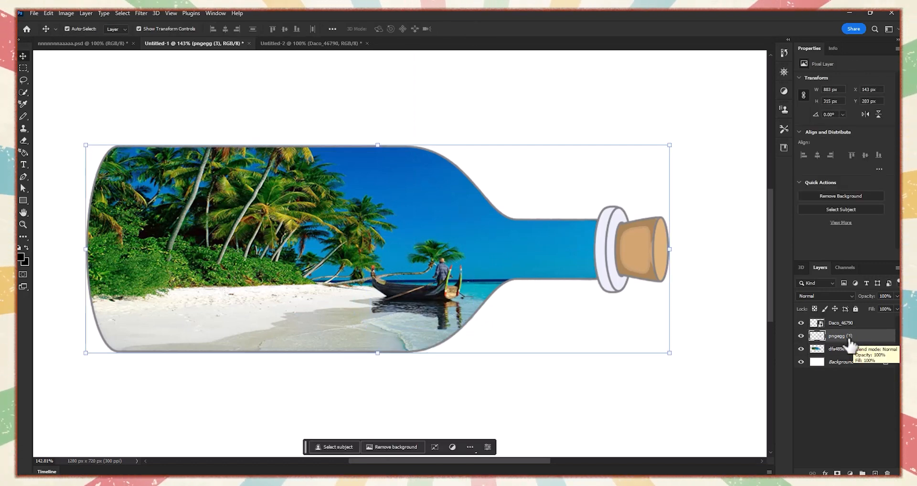
click(843, 350)
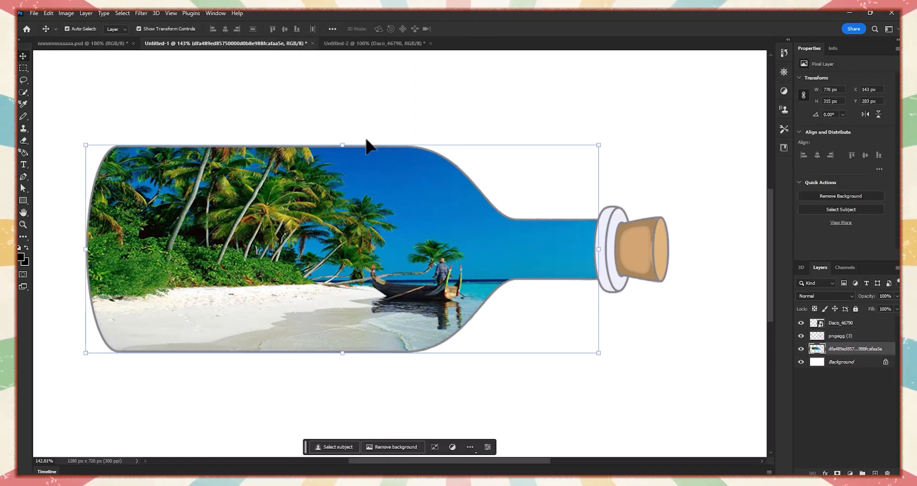
click(33, 13)
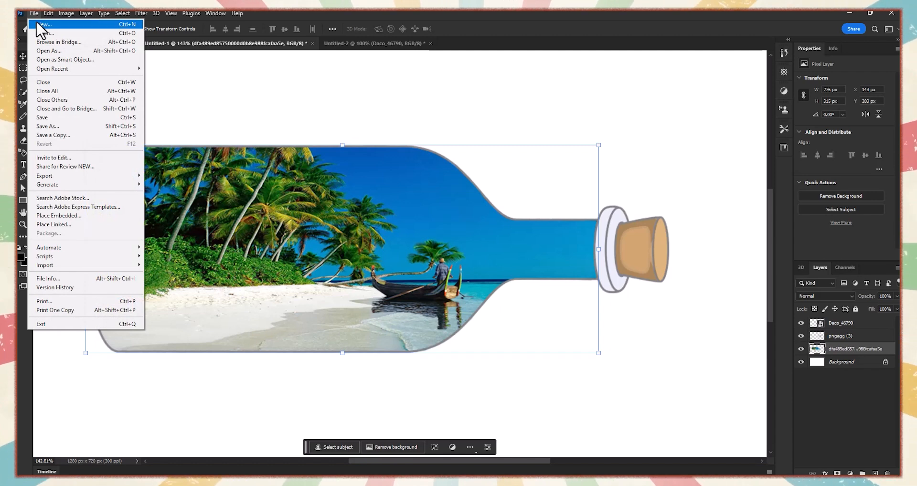
click(52, 215)
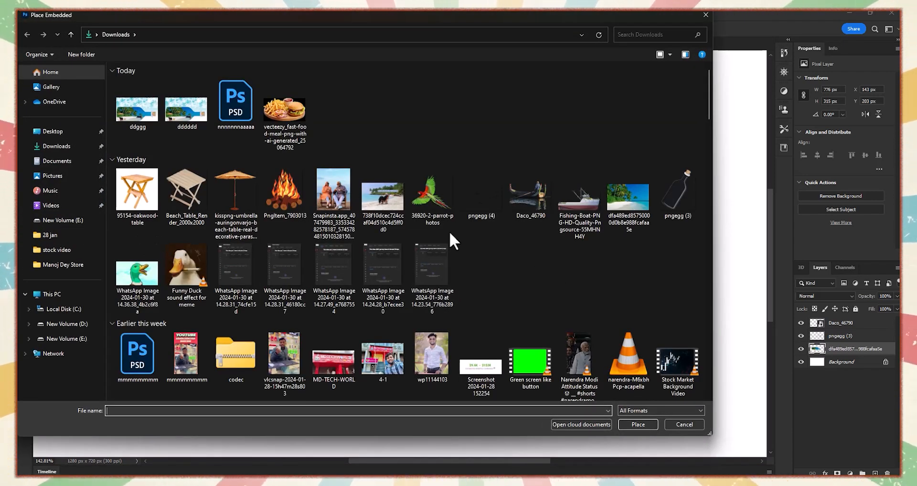
click(390, 193)
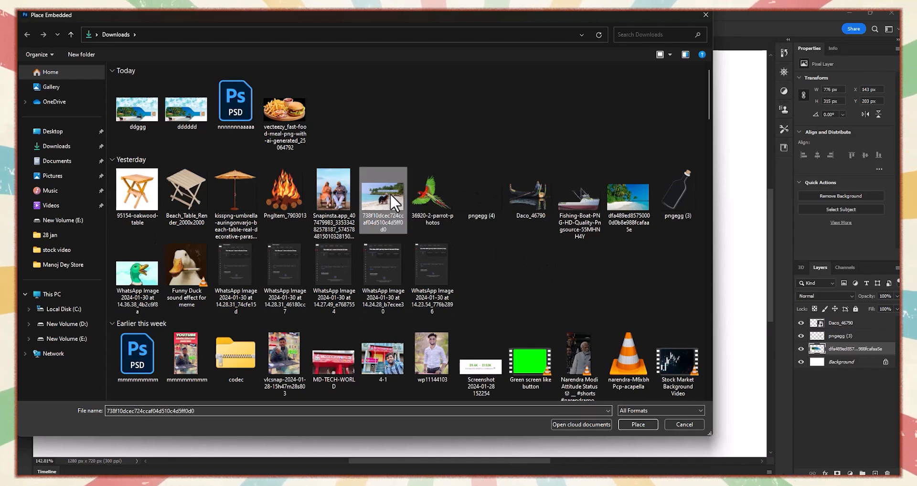
click(635, 424)
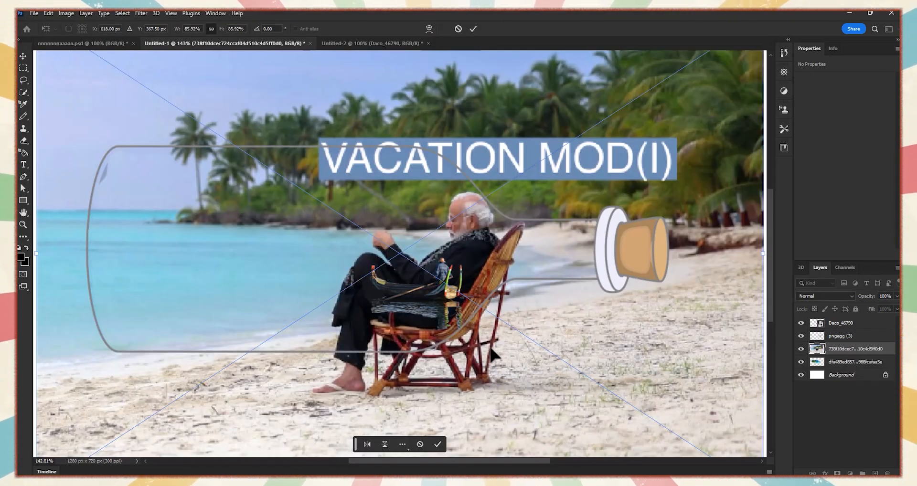
scroll(494, 343, down, 5)
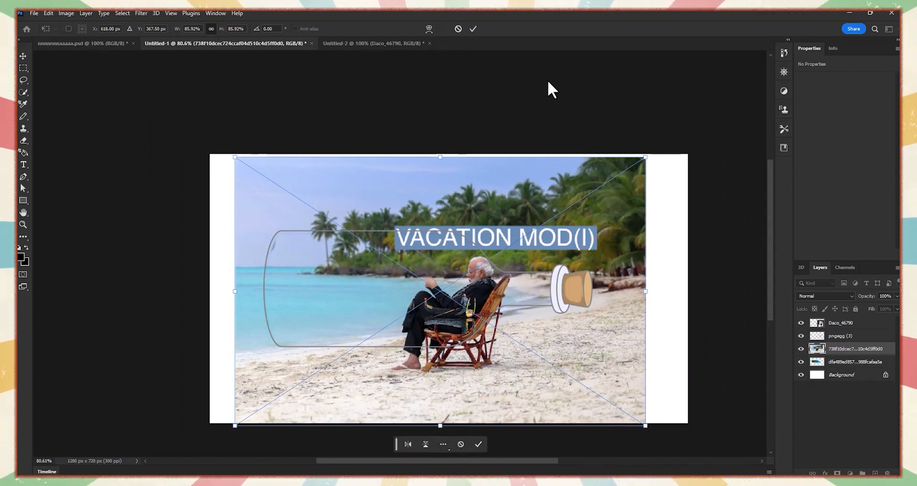
click(472, 28)
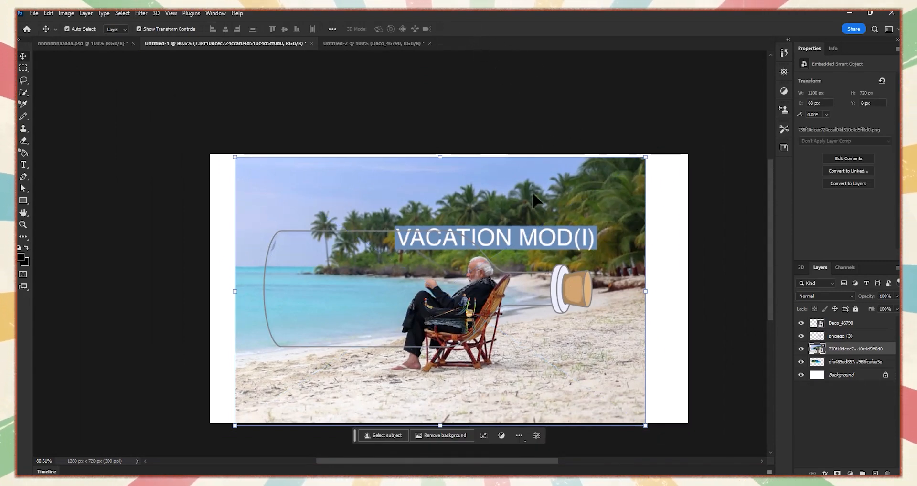
Remove the placed photo's background, scale the seated man to about 62%, and move him onto the beach in the bottle
click(428, 434)
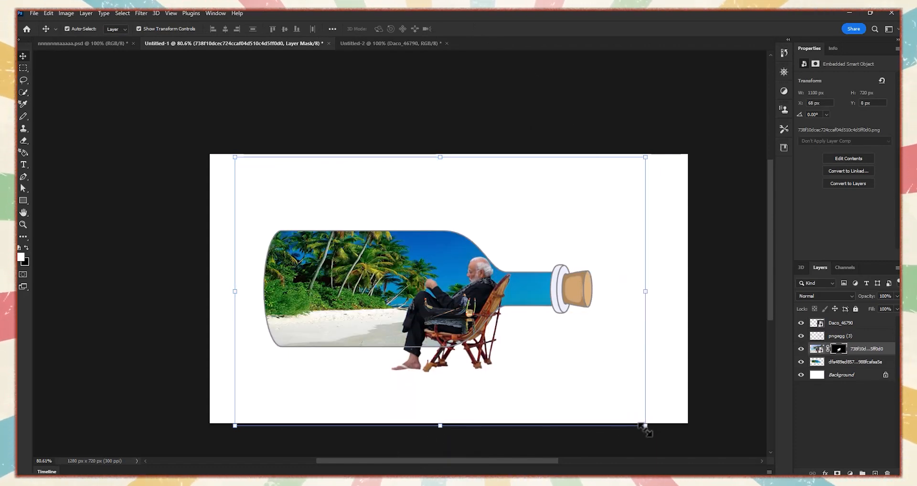
drag(643, 424, 466, 319)
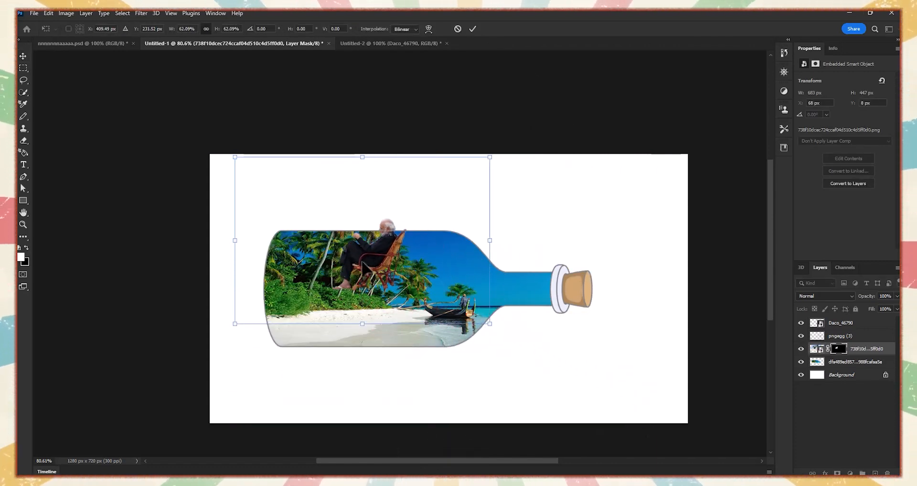
drag(364, 262, 351, 300)
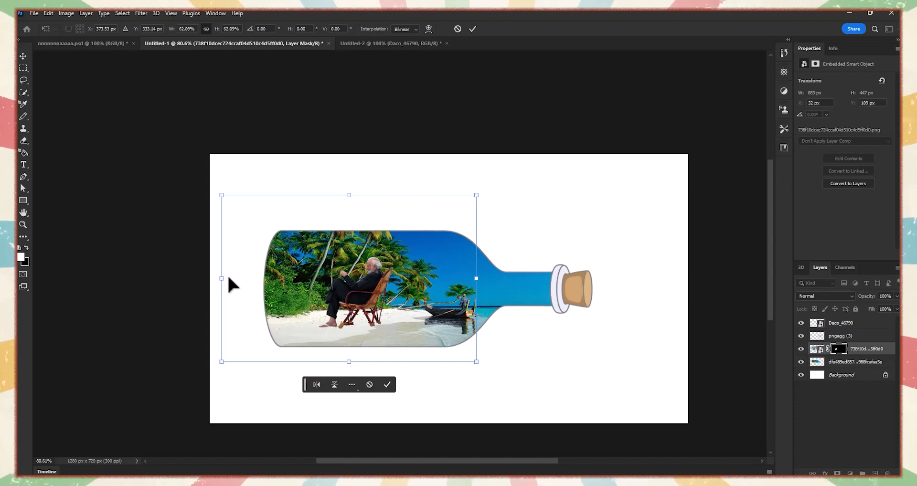
Flip the seated man horizontally, shrink him to about 31% width and 49% height, and move him onto the sand near the bottle's base
drag(222, 279, 640, 296)
drag(641, 196, 602, 234)
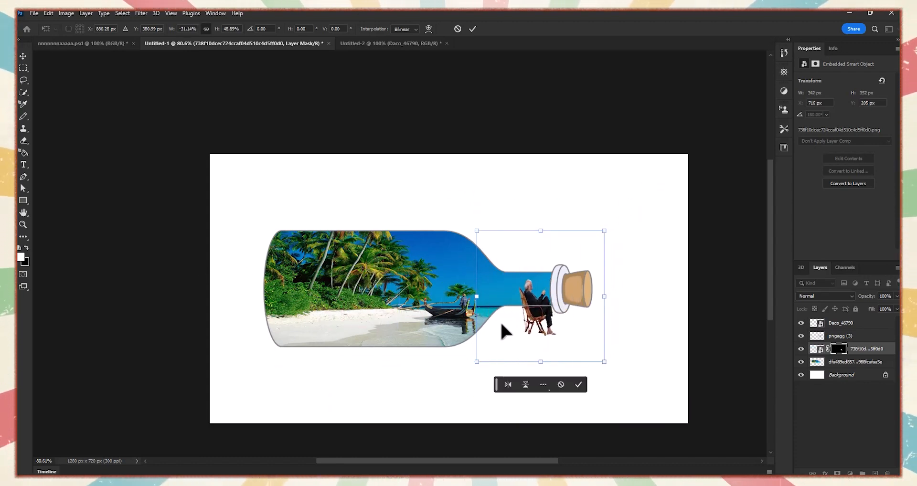
drag(523, 312, 340, 319)
scroll(467, 355, up, 8)
drag(442, 461, 396, 448)
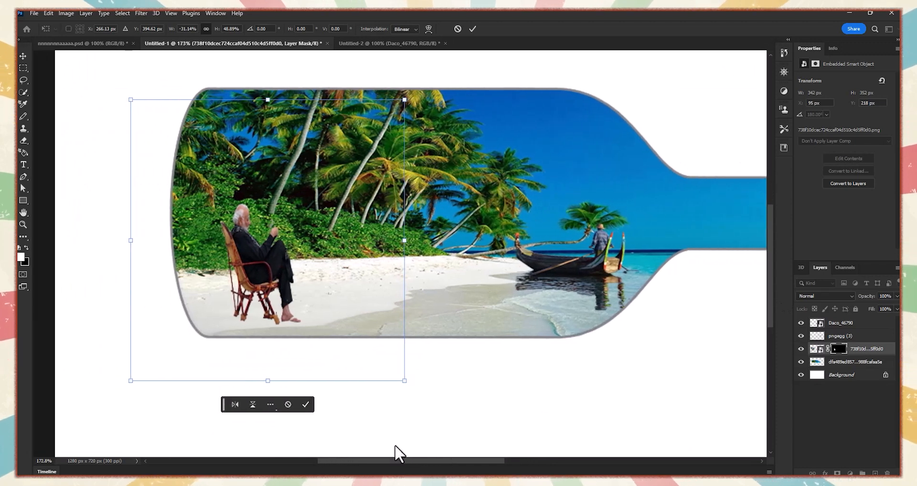
Widen the seated man to about 42%, commit the transform, and move him closer to the bottle's base
drag(405, 242, 501, 238)
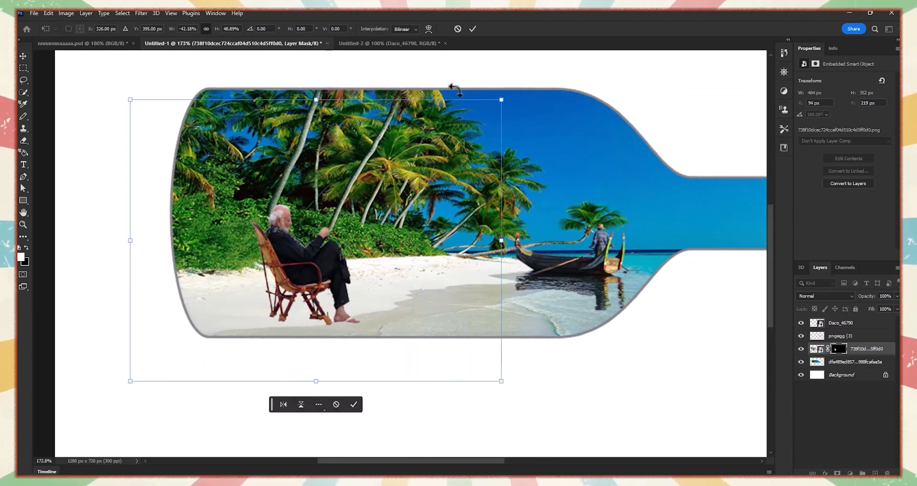
click(471, 29)
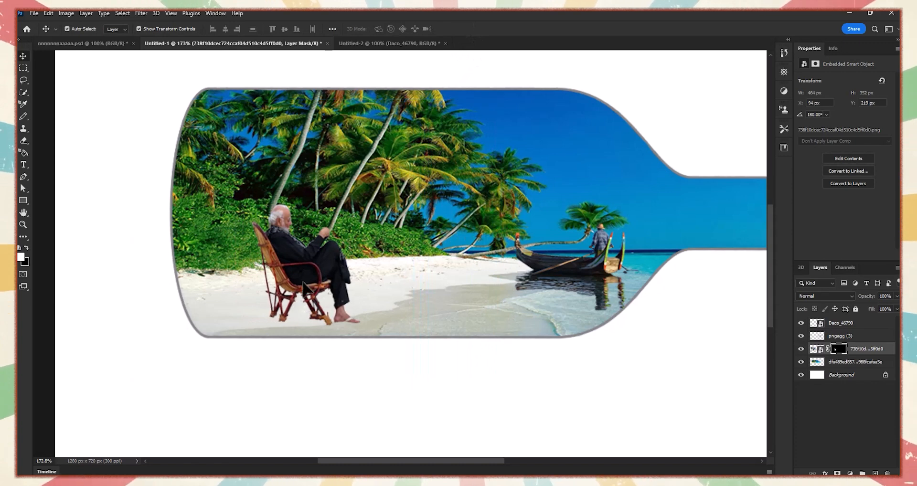
drag(306, 288, 253, 292)
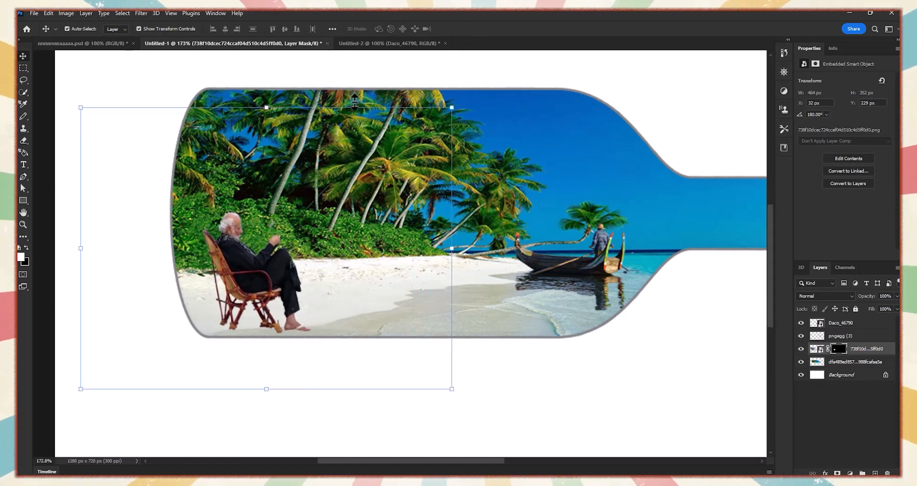
Place the kisspng beach umbrella image as an embedded object directly above the beach photo layer
click(592, 306)
scroll(668, 287, up, 4)
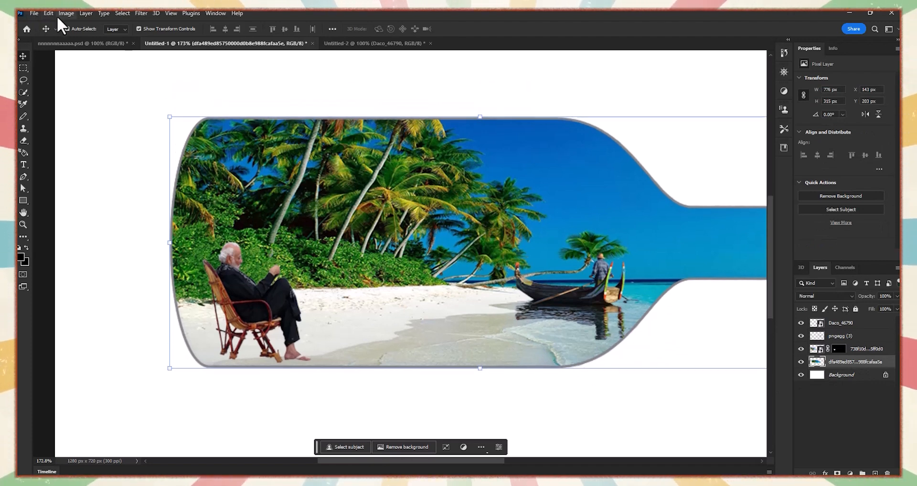
click(34, 13)
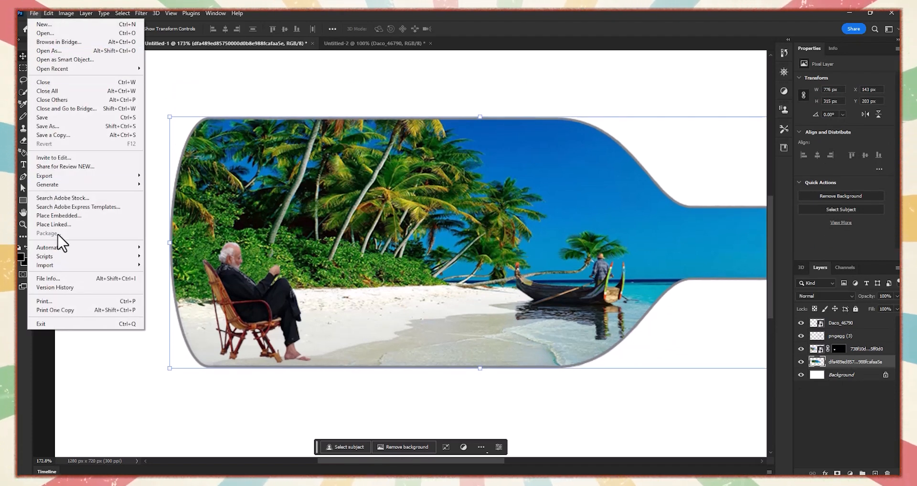
click(54, 215)
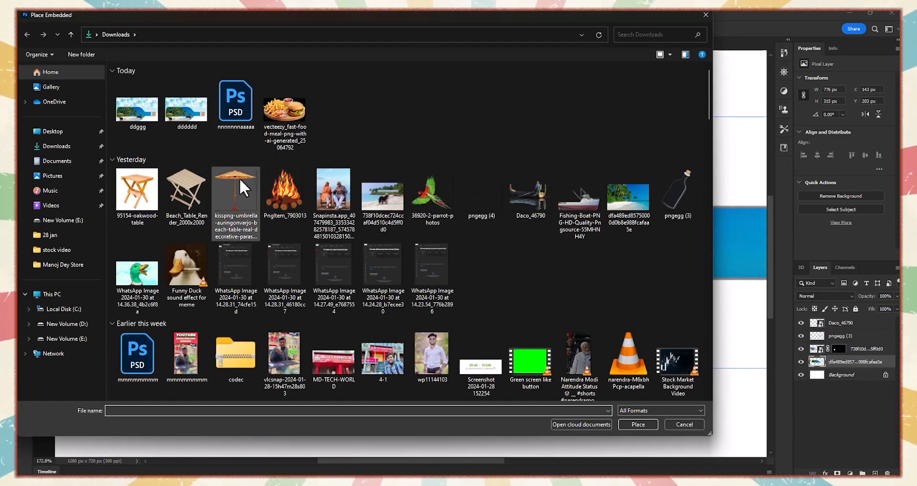
click(239, 179)
click(640, 424)
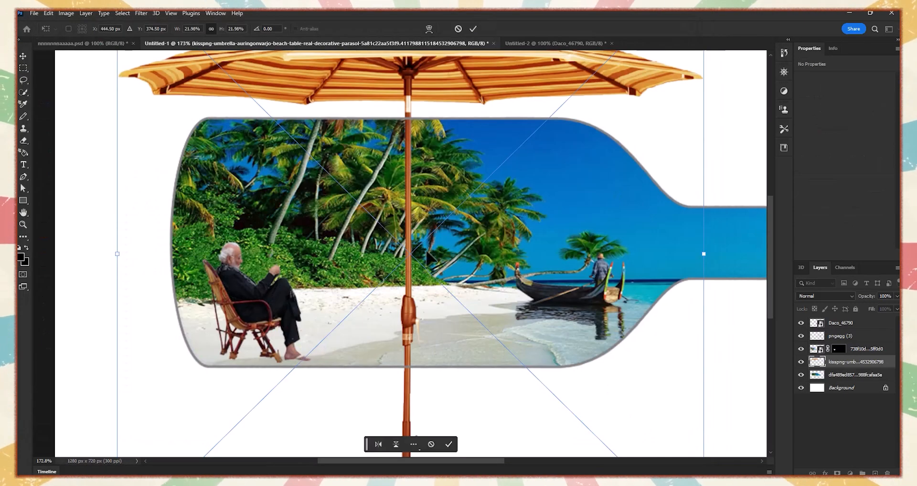
Scale the umbrella down to about 6.17%, move it over the seated man in the bottle, and commit the placement
scroll(470, 290, down, 3)
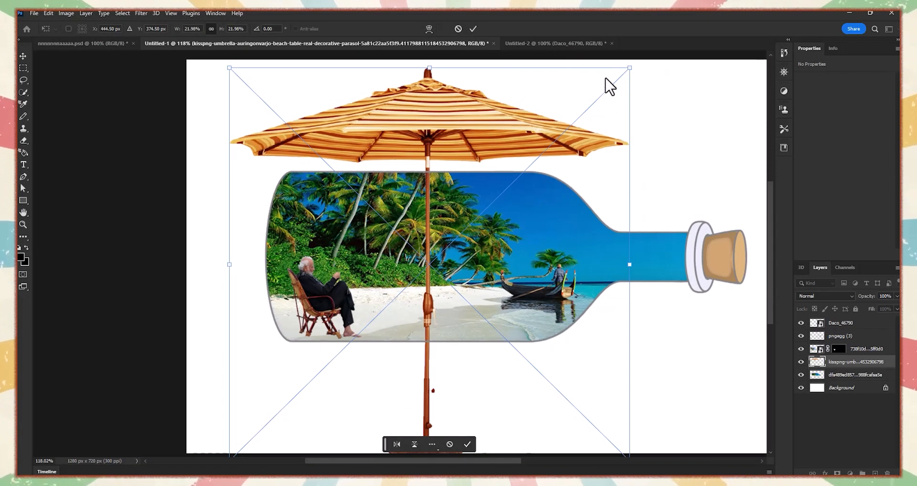
drag(629, 67, 351, 347)
drag(303, 384, 342, 250)
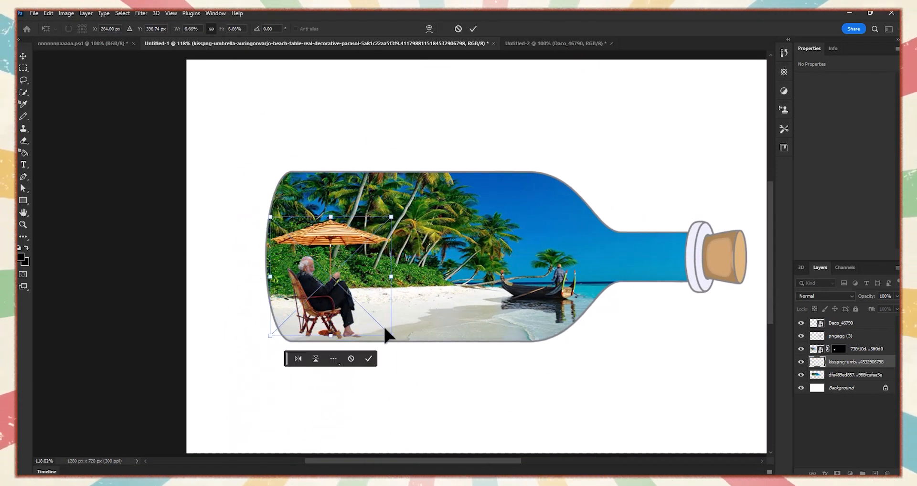
drag(390, 336, 382, 327)
drag(335, 262, 329, 271)
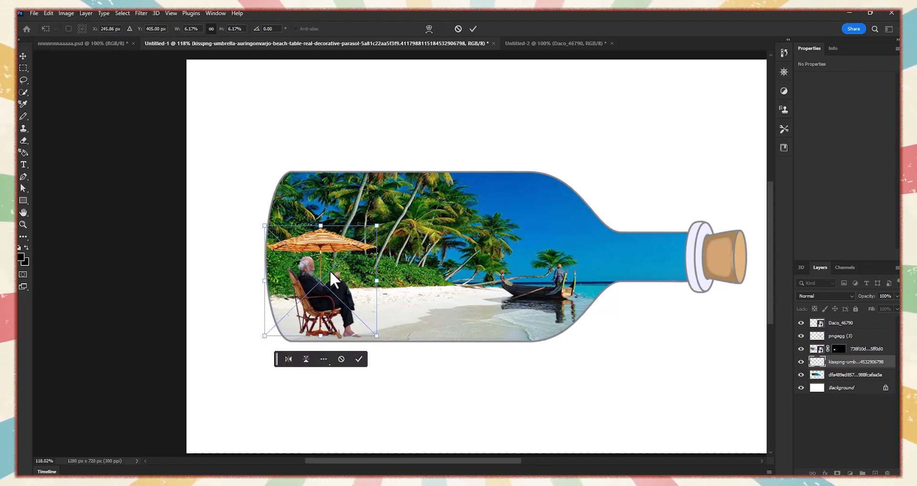
click(473, 30)
Enlarge the umbrella to about 8.22% in width and height, keeping it behind the seated man
drag(264, 280, 271, 285)
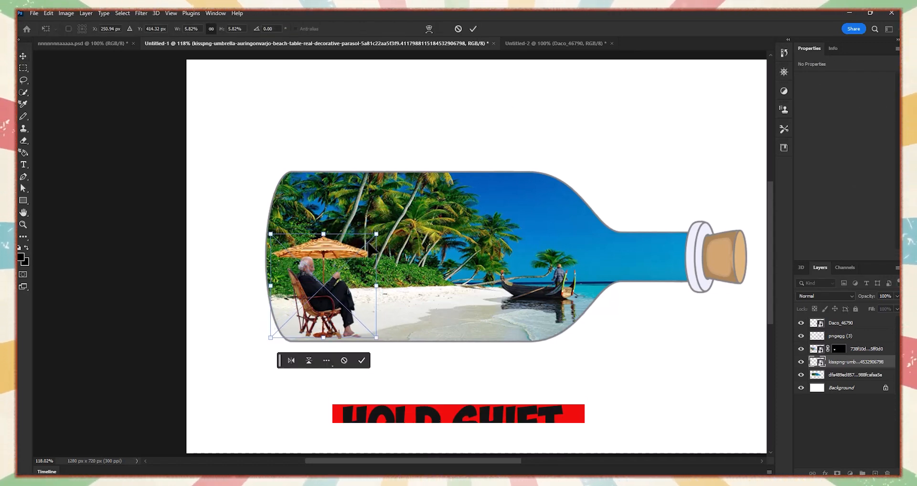
drag(376, 234, 414, 190)
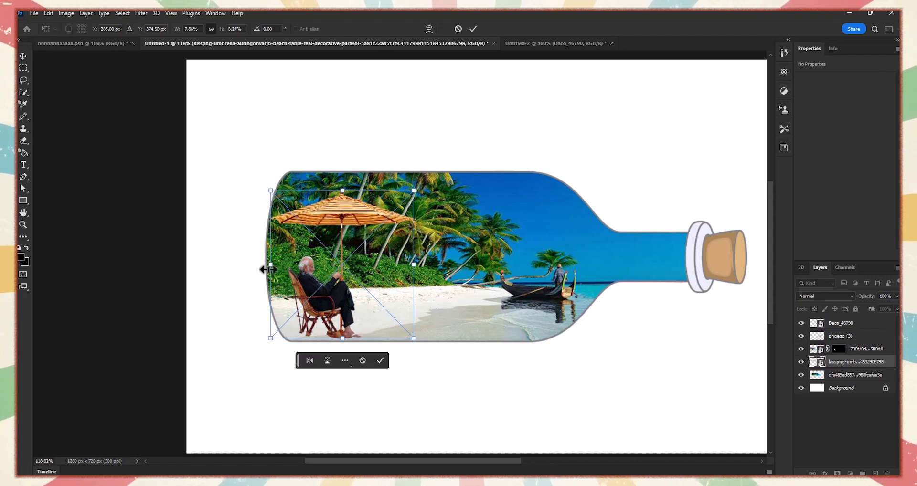
drag(267, 270, 283, 269)
drag(374, 255, 343, 254)
drag(259, 267, 274, 265)
drag(387, 265, 425, 267)
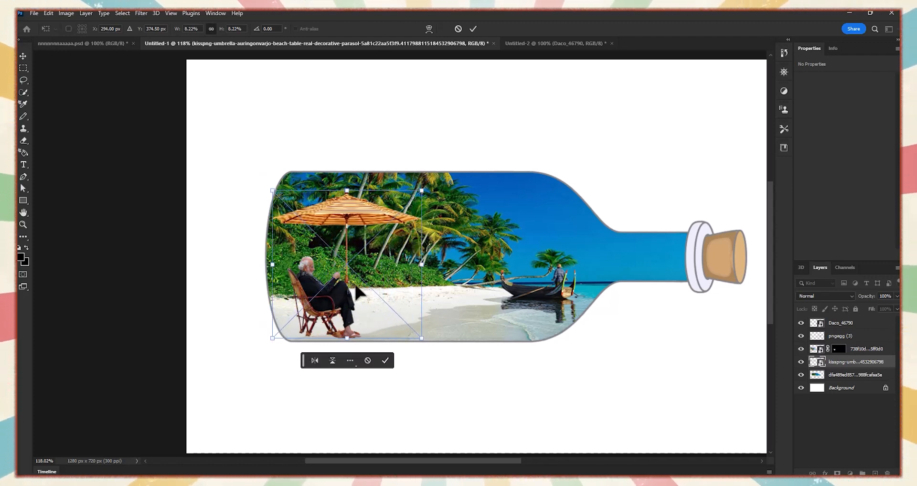
Reduce the umbrella's height to about 6.81%, move it closer to the bottle's base, and commit the transform
drag(356, 292, 353, 291)
drag(349, 189, 344, 216)
drag(348, 247, 338, 245)
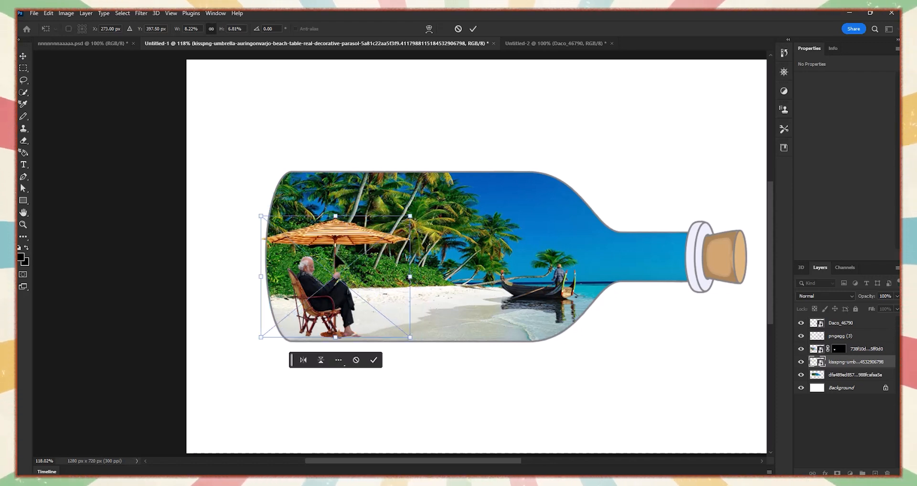
click(473, 29)
Narrow and stretch the umbrella to about 172 by 249 px, center it over the seated man, and commit the transform
drag(260, 216, 295, 244)
drag(360, 261, 330, 252)
drag(265, 281, 286, 281)
drag(343, 256, 332, 195)
drag(340, 237, 329, 239)
click(473, 29)
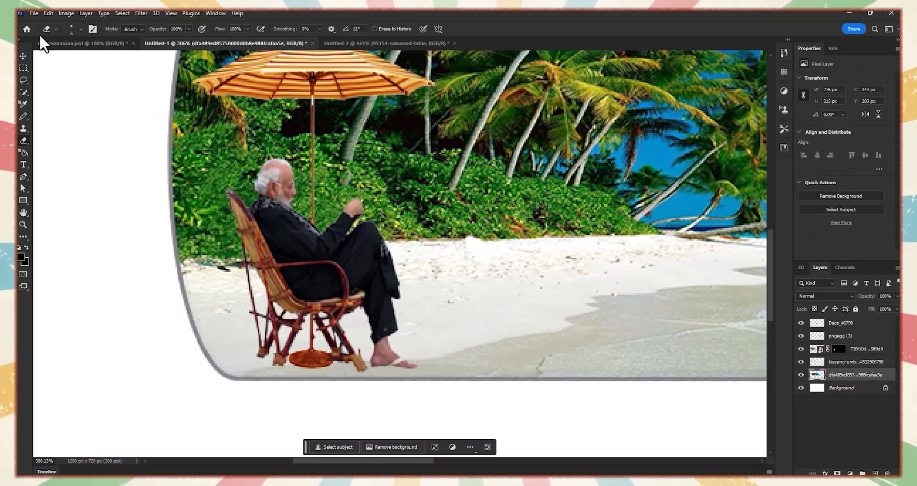
Place the image 95154-oakwood-table as an embedded object directly above the beach photo layer
click(34, 14)
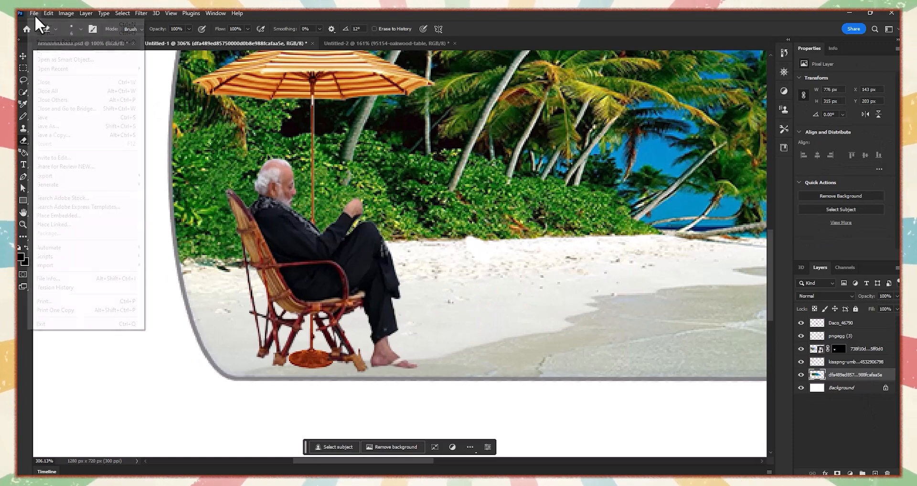
click(59, 215)
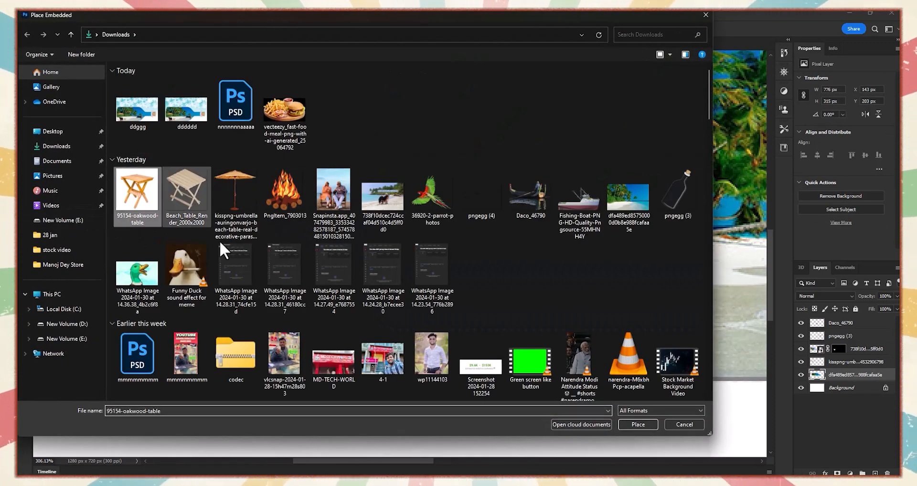
click(634, 423)
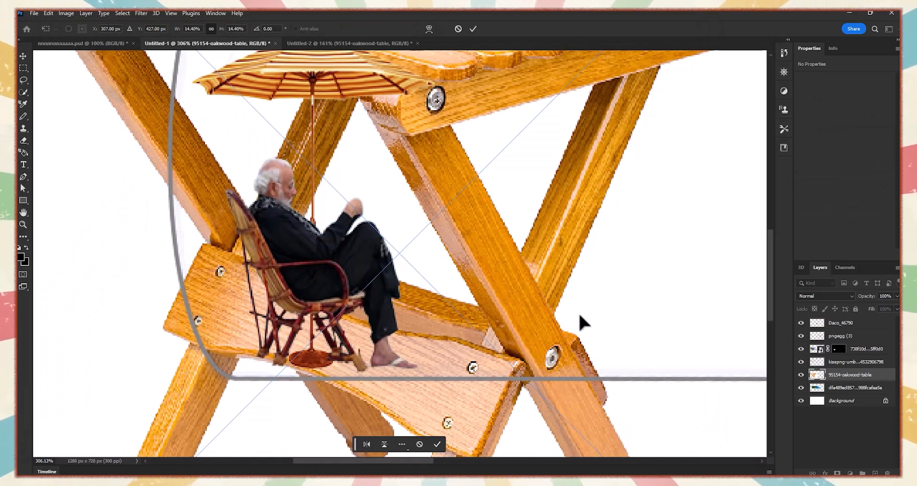
Scale the oakwood table down to about 4.52% and move it onto the beach between the seated man and the boat
scroll(577, 328, down, 5)
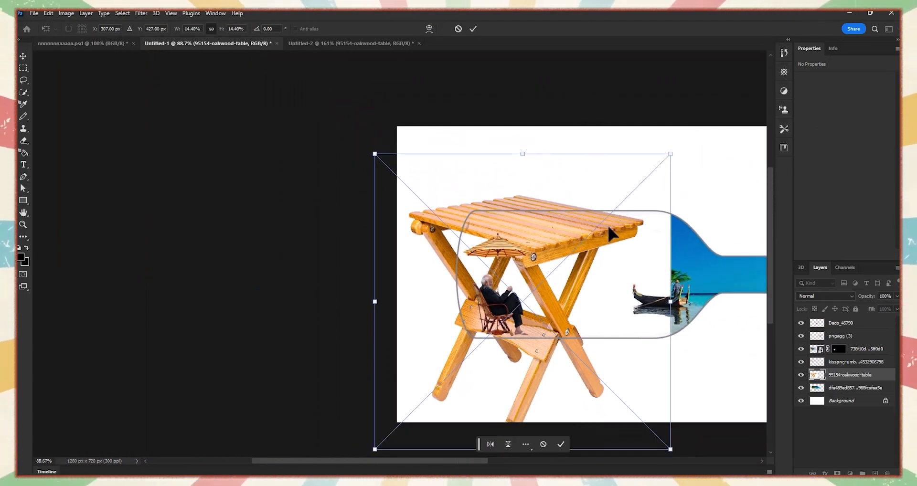
drag(670, 153, 468, 357)
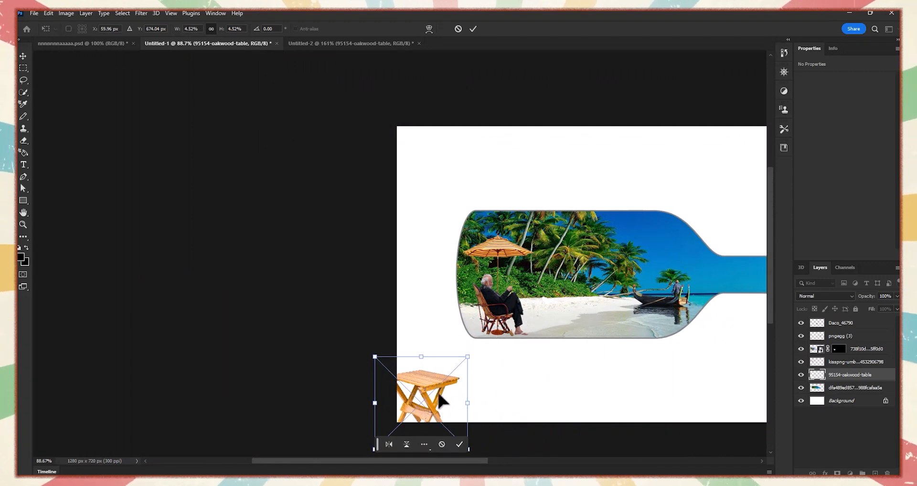
drag(440, 400, 603, 282)
scroll(620, 306, up, 3)
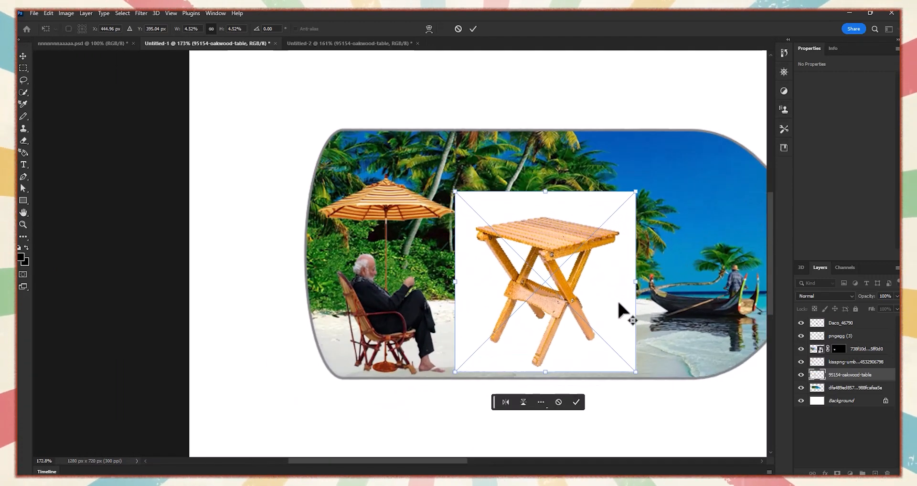
scroll(619, 304, up, 1)
Remove the table image's background and clear the leftover white between the table's legs on the layer mask with a 1 px Eraser
click(813, 374)
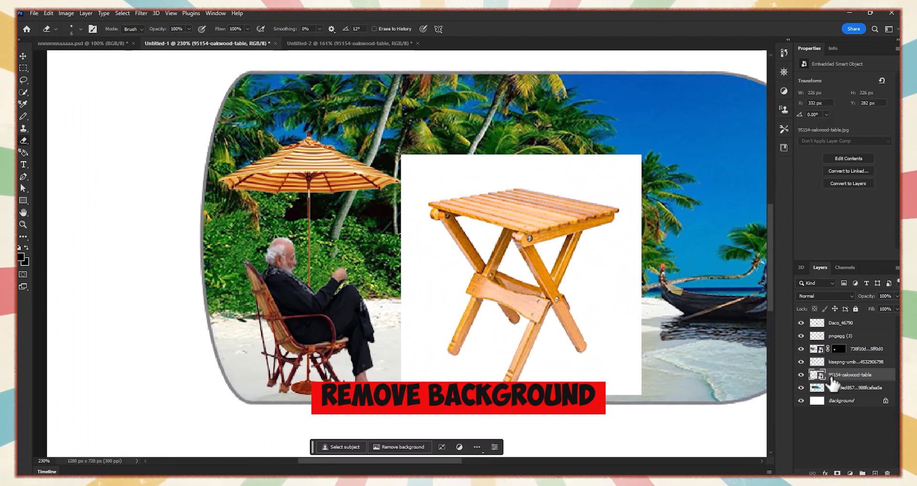
click(387, 448)
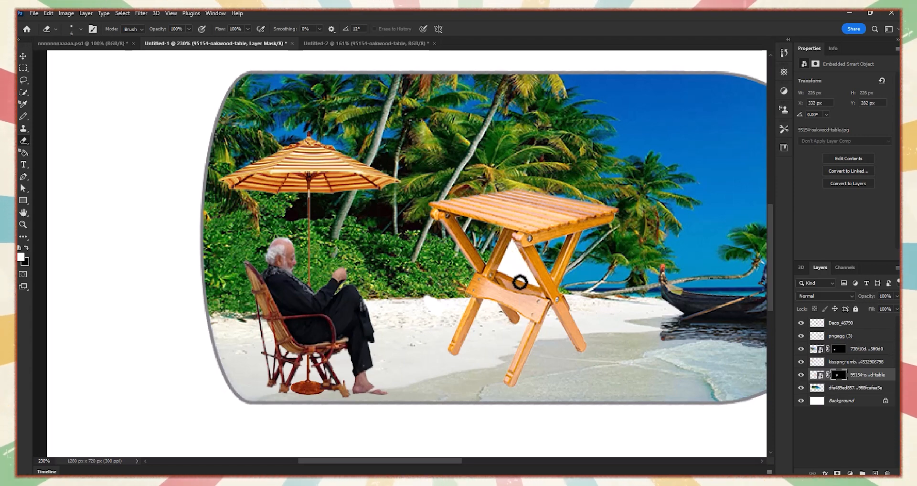
scroll(519, 282, up, 5)
mouse_move(487, 106)
mouse_down()
mouse_move(420, 210)
mouse_move(530, 251)
mouse_move(479, 126)
mouse_move(573, 239)
mouse_up()
click(81, 29)
drag(482, 60, 470, 79)
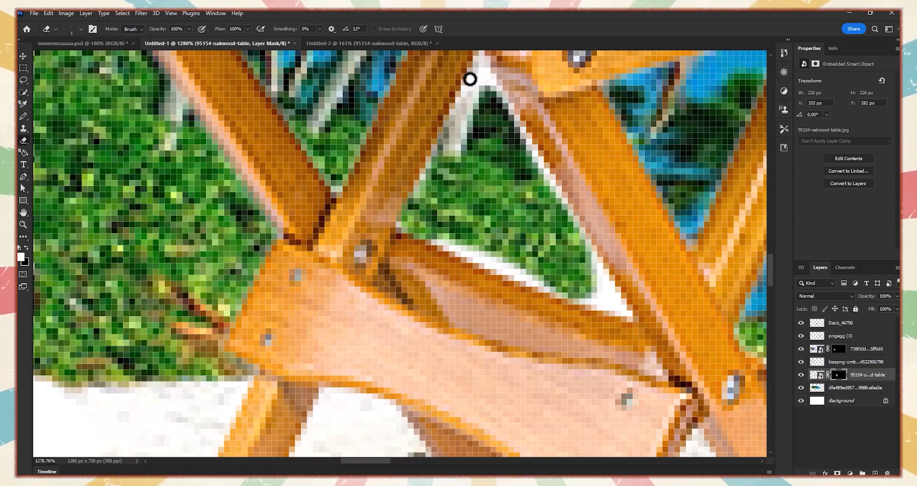
mouse_move(472, 184)
mouse_down()
mouse_move(446, 250)
mouse_move(624, 299)
mouse_move(531, 144)
mouse_up()
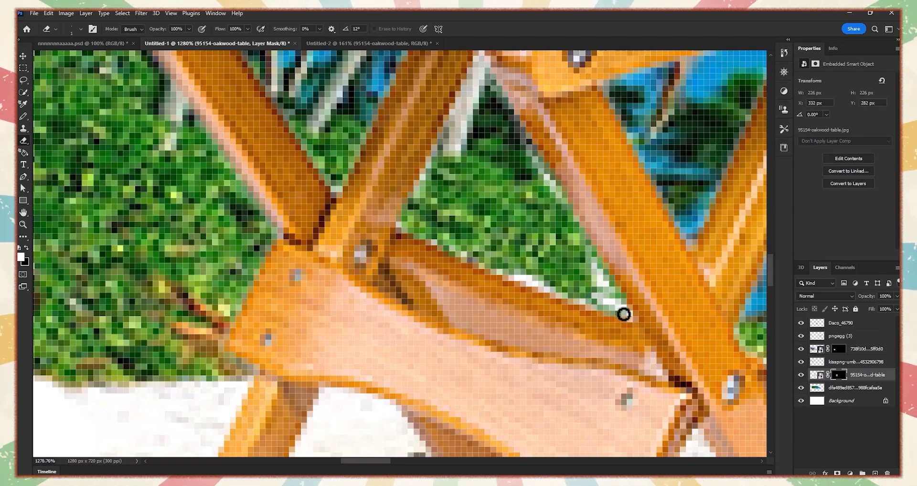
mouse_move(623, 314)
mouse_down()
mouse_move(592, 262)
mouse_move(622, 307)
mouse_move(553, 289)
mouse_up()
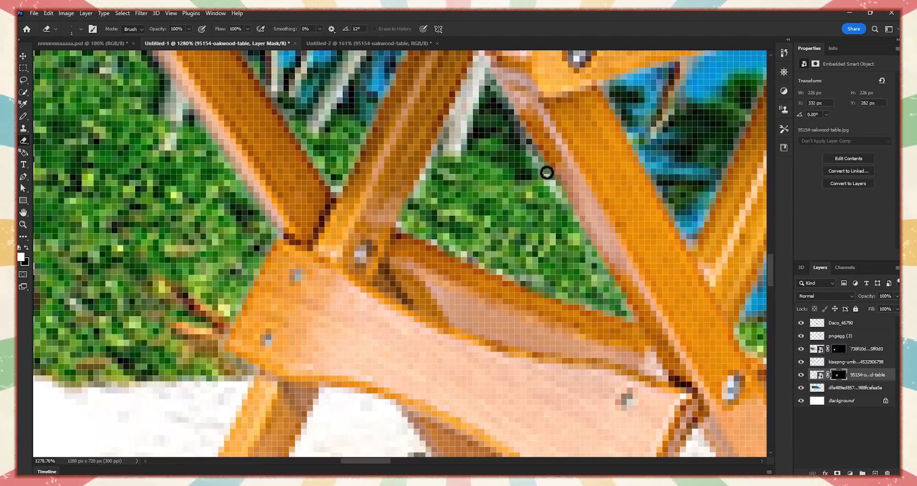
scroll(509, 188, down, 10)
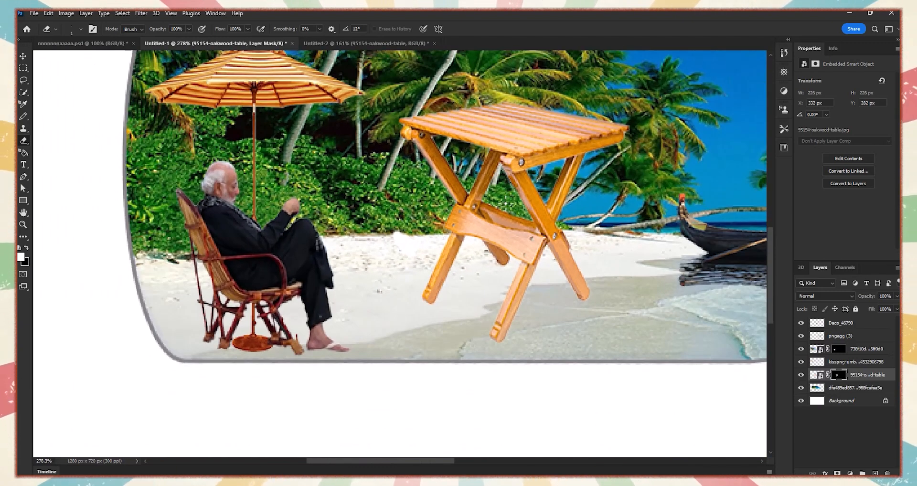
Scale the table down to about 104 by 104 px, position it on the sand beside the seated man's feet, and commit the transform
click(819, 364)
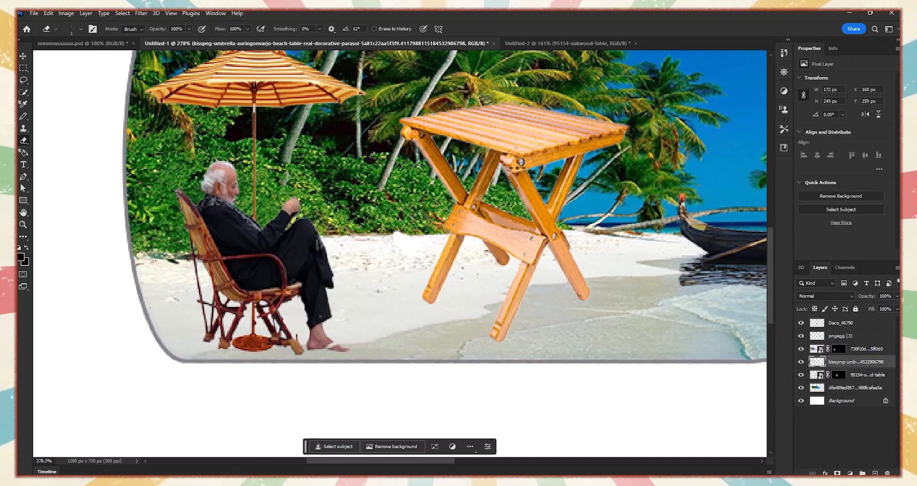
key(v)
drag(566, 241, 512, 273)
drag(606, 382, 455, 247)
drag(406, 182, 423, 283)
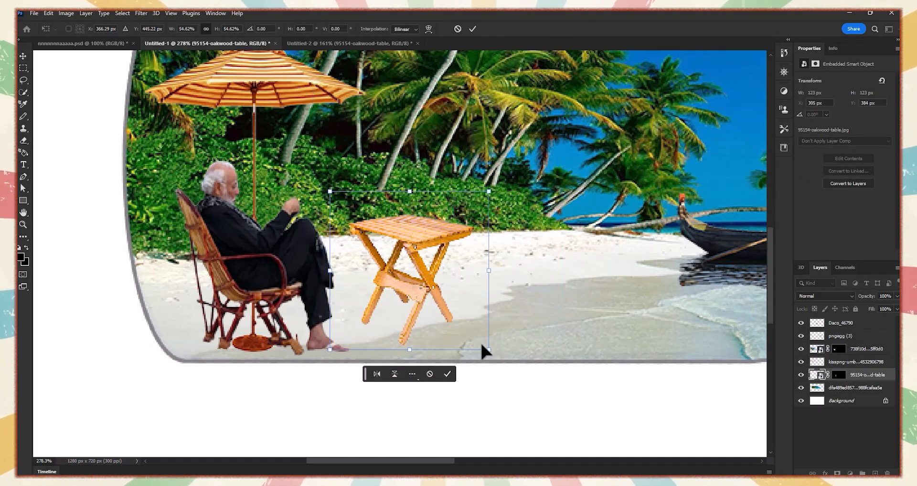
drag(486, 350, 462, 327)
click(472, 29)
Move the table slightly down on the sand beside the seated man and deselect it
drag(770, 294, 770, 276)
click(661, 321)
scroll(481, 352, down, 6)
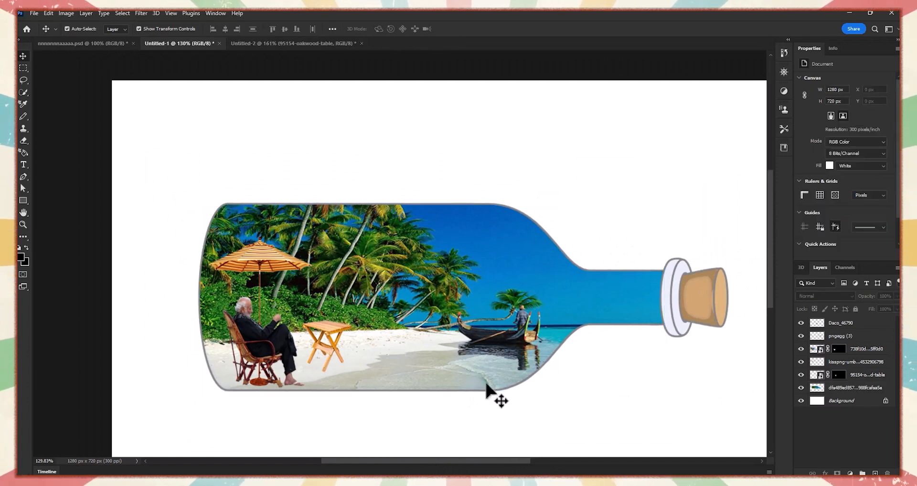
drag(330, 347, 330, 357)
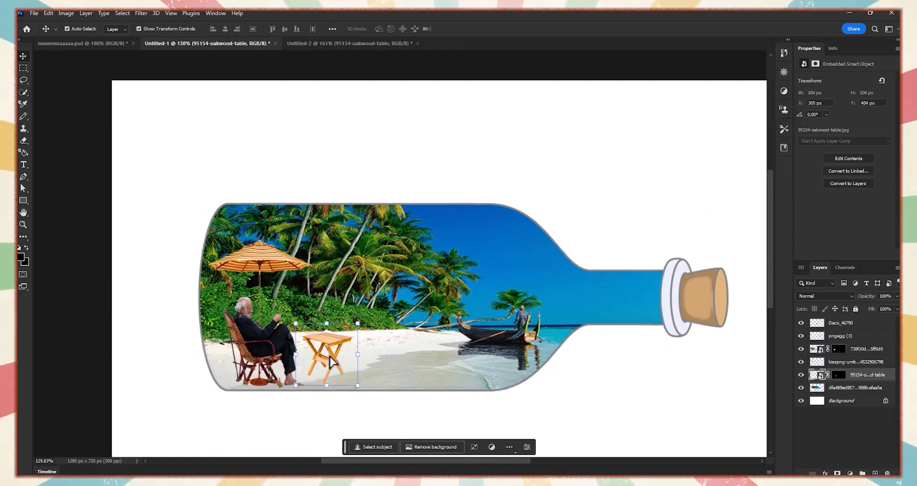
click(600, 191)
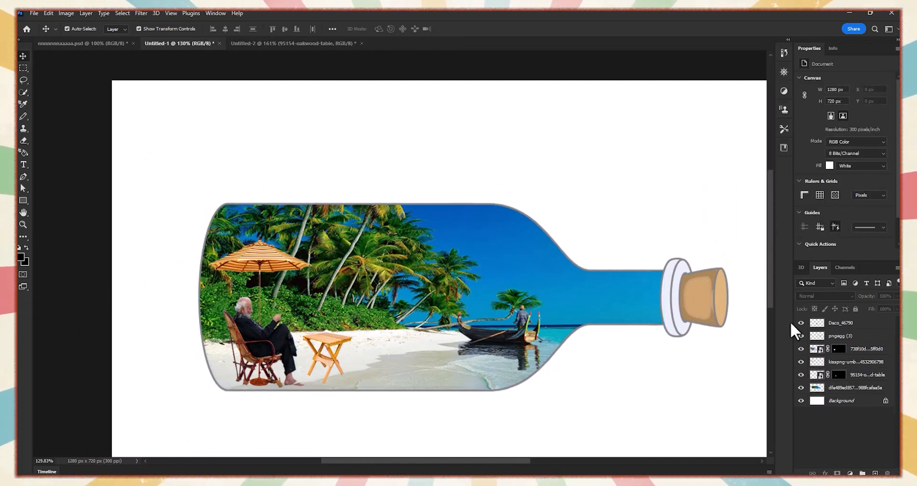
Place the vecteezy fast-food meal image as an embedded object directly above the beach photo layer
click(848, 388)
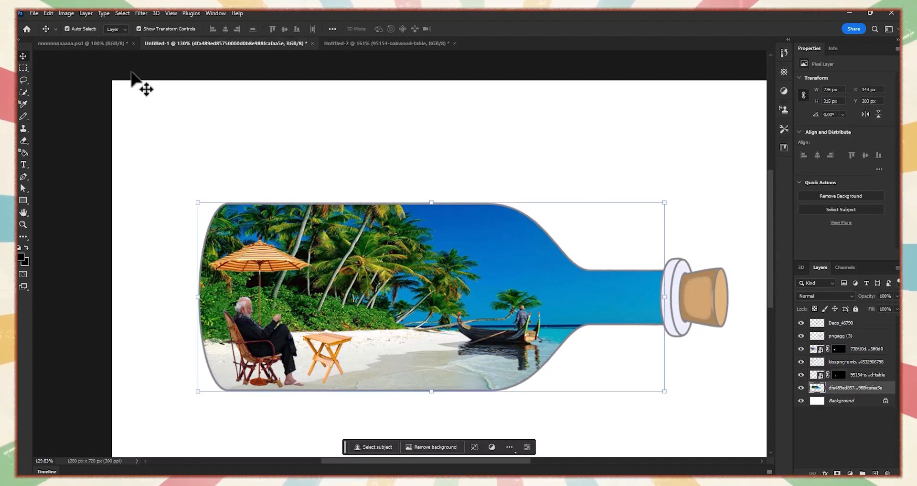
click(34, 14)
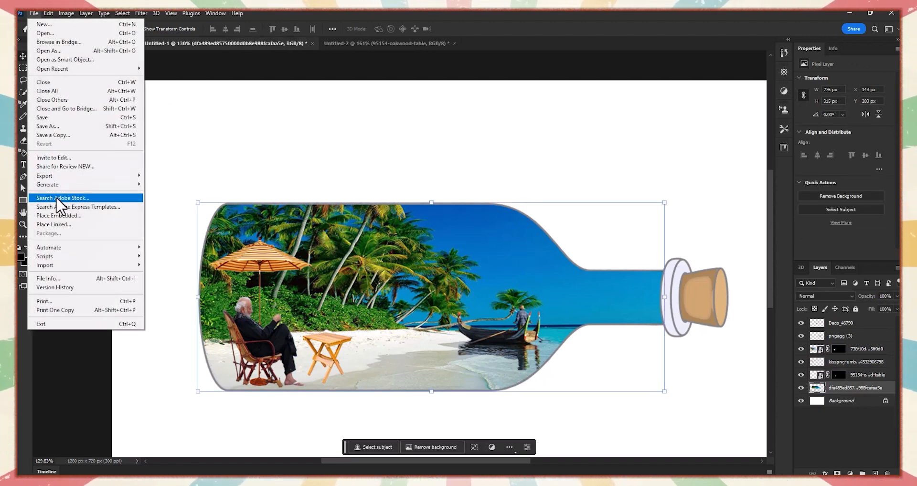
click(64, 215)
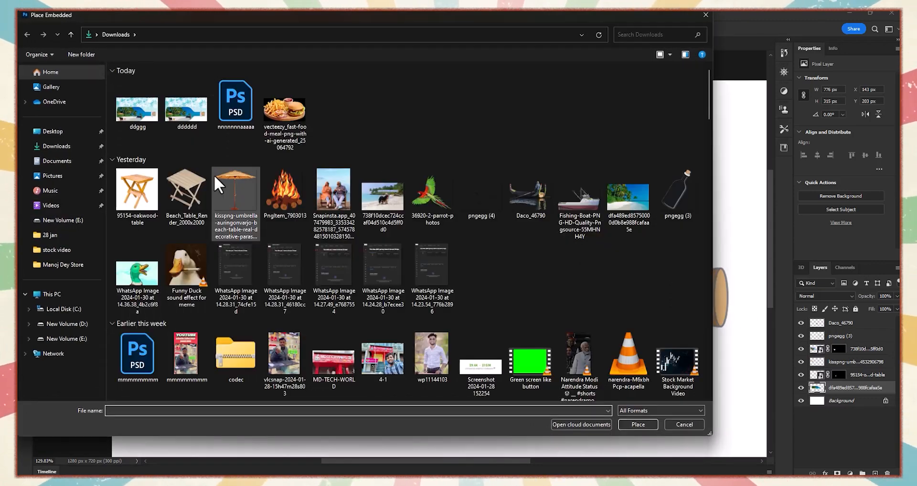
click(274, 109)
click(632, 426)
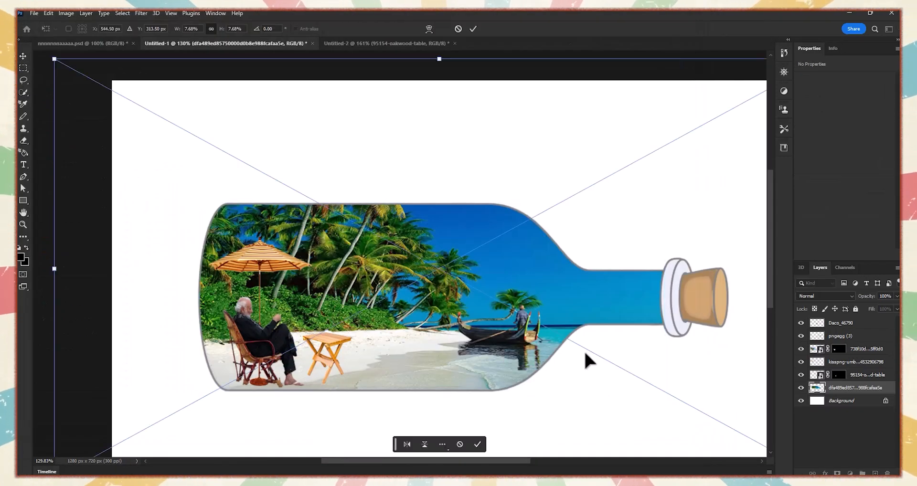
Scale the fast-food platter down to about 0.43% and move it over the wooden table's top
drag(54, 59, 681, 400)
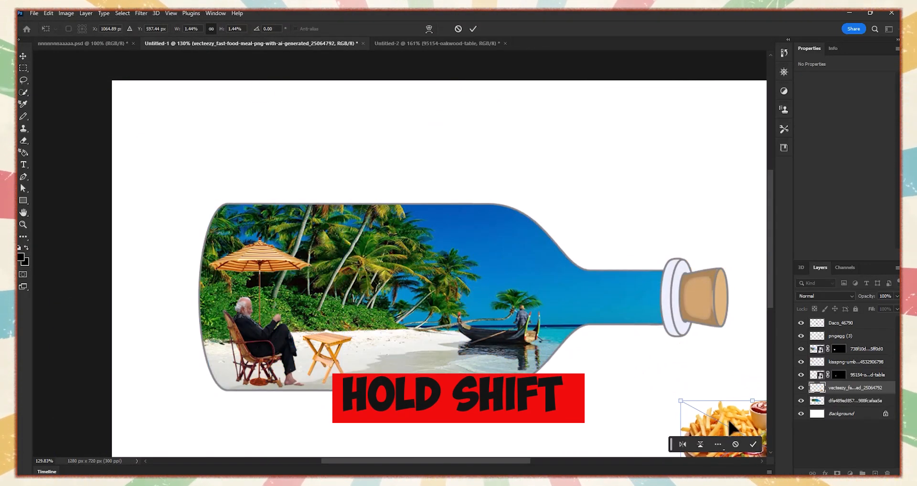
drag(733, 429, 298, 313)
drag(389, 362, 323, 327)
drag(306, 309, 356, 335)
Move the fast-food layer above the table layer and flatten the platter onto the tabletop at about 0.32% width and 0.12% height
drag(853, 387, 850, 367)
key(ctrl+t)
scroll(408, 378, up, 6)
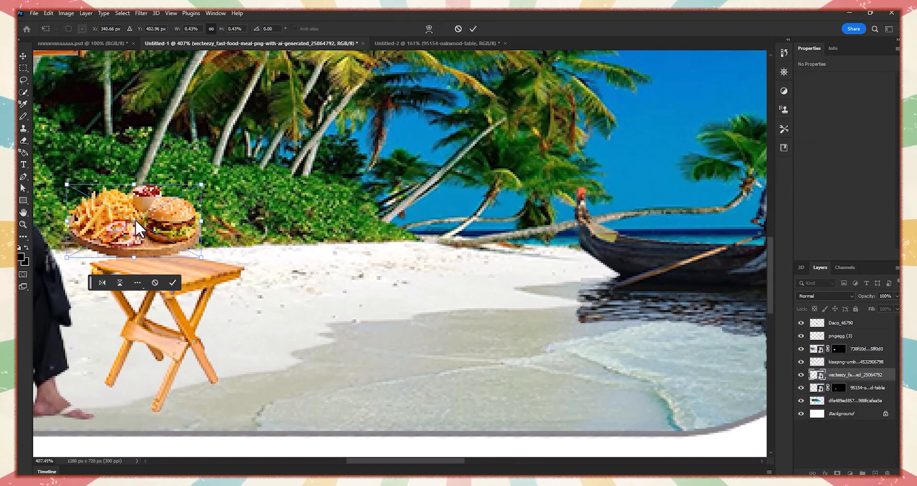
drag(232, 278, 214, 271)
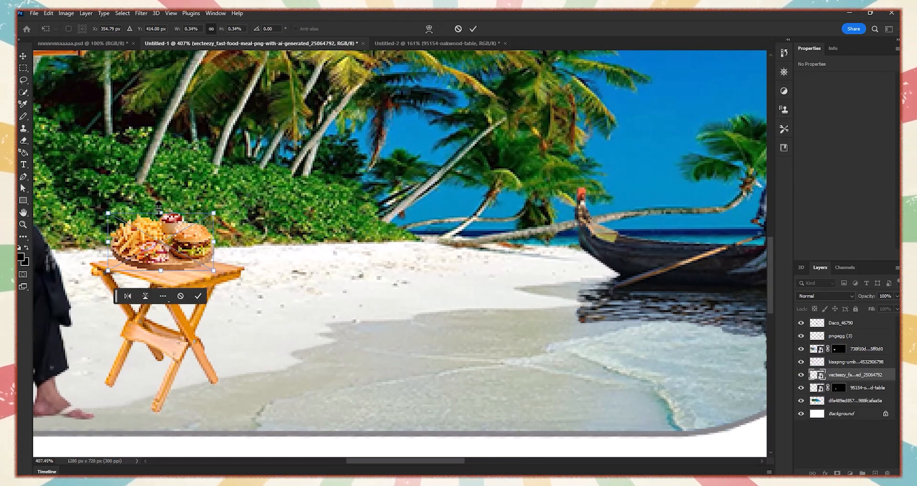
drag(158, 272, 211, 251)
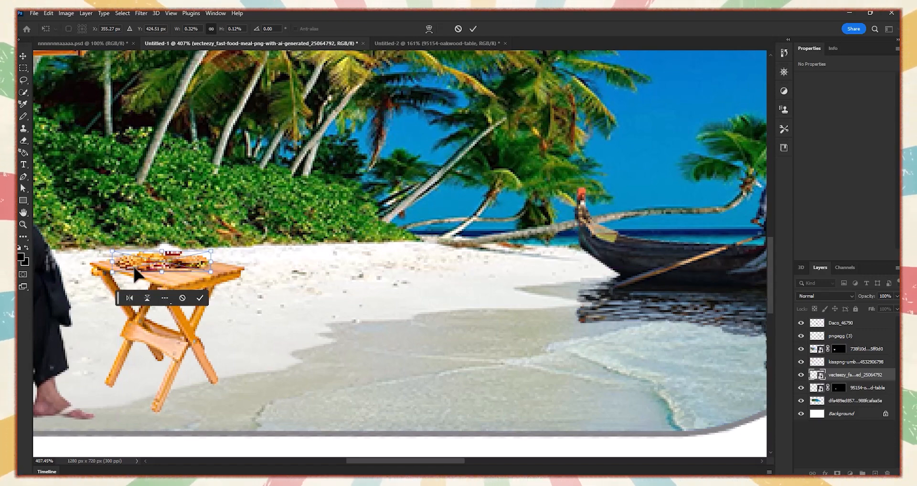
click(472, 28)
Select the beach photo layer and place the image pngegg (4) as an embedded object directly above it
click(448, 216)
scroll(448, 216, down, 10)
drag(769, 377, 768, 287)
scroll(297, 268, down, 8)
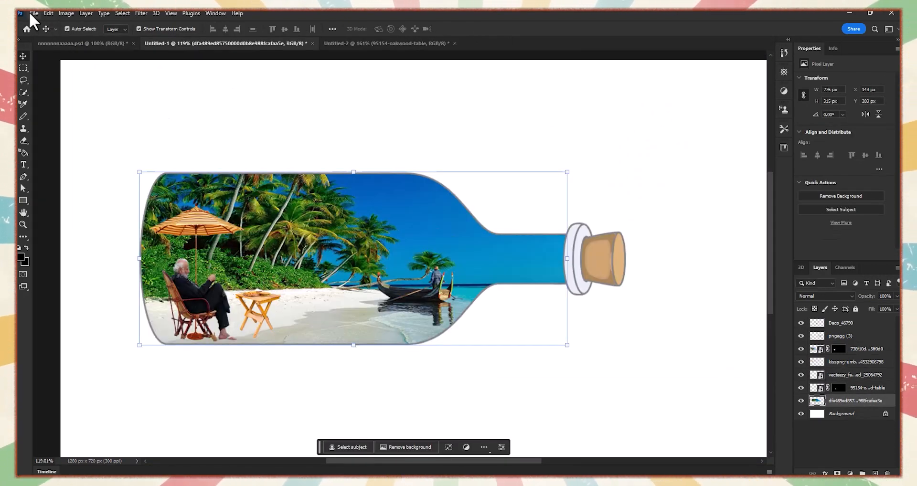
click(32, 13)
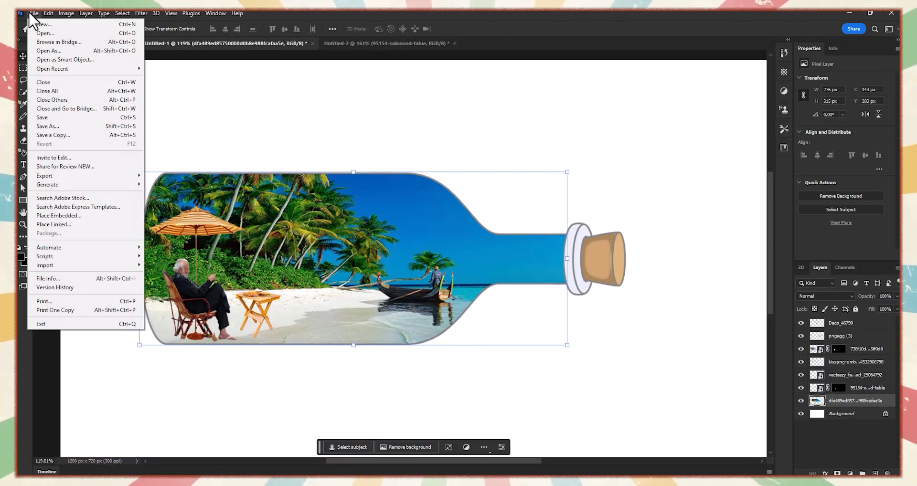
click(53, 216)
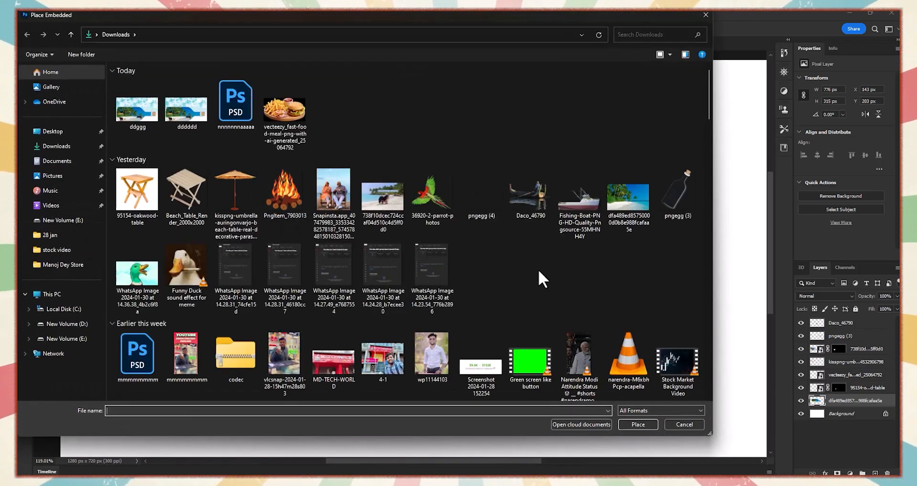
click(496, 216)
click(638, 425)
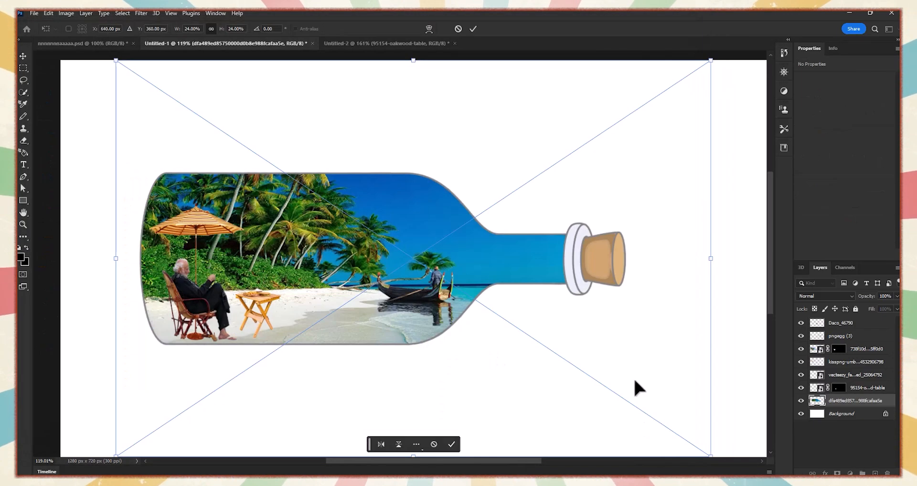
Scale the flock of birds down to about 4.39%, position it in the bottle's blue sky, and commit the transform
drag(711, 61, 232, 380)
drag(199, 426, 413, 193)
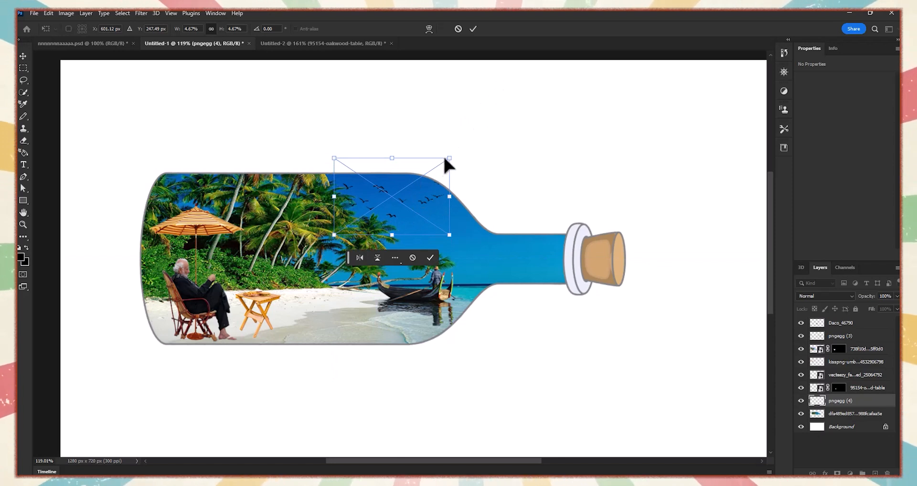
drag(449, 158, 442, 163)
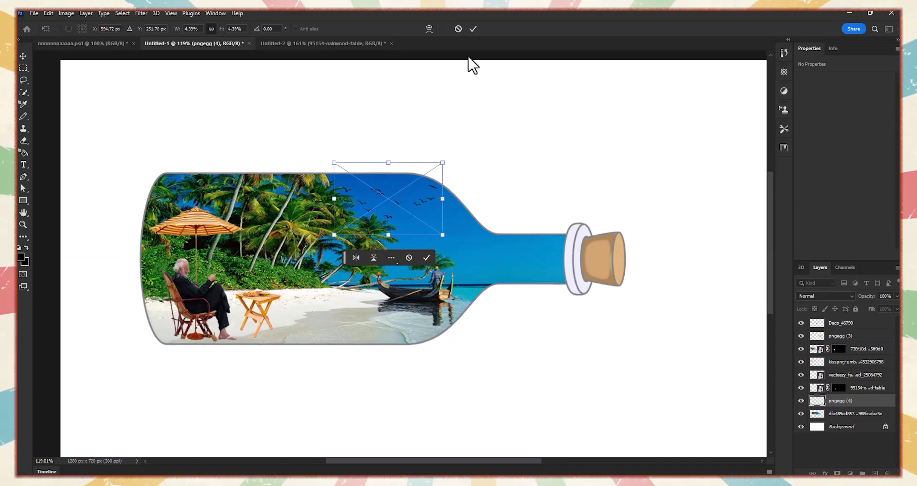
click(473, 29)
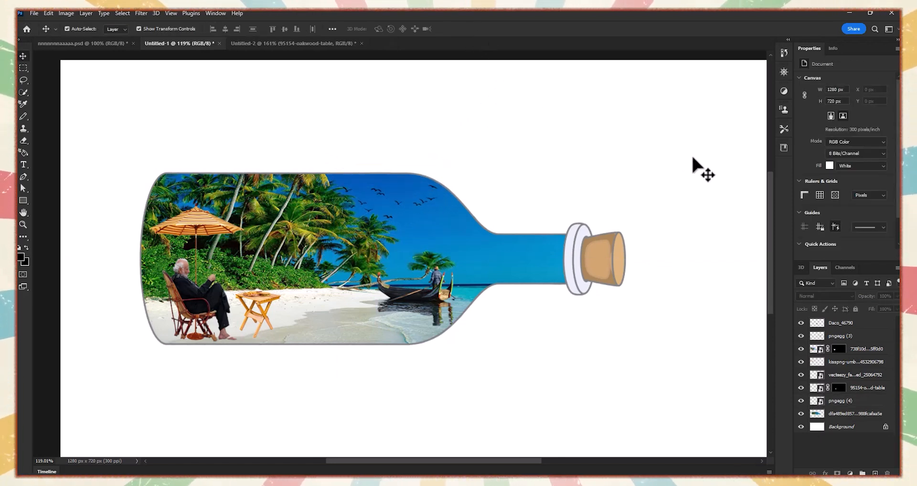
Add a linear Gradient Fill layer directly above the Background layer and reverse the gradient
click(840, 426)
click(850, 474)
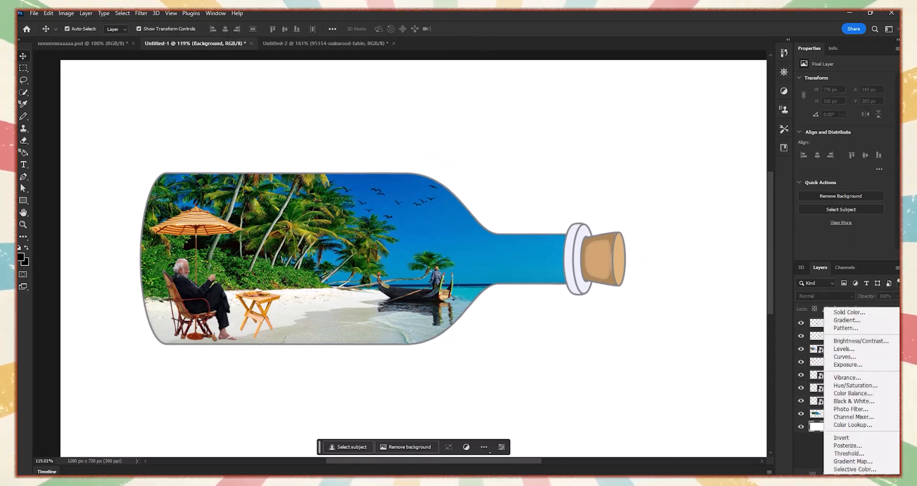
click(844, 320)
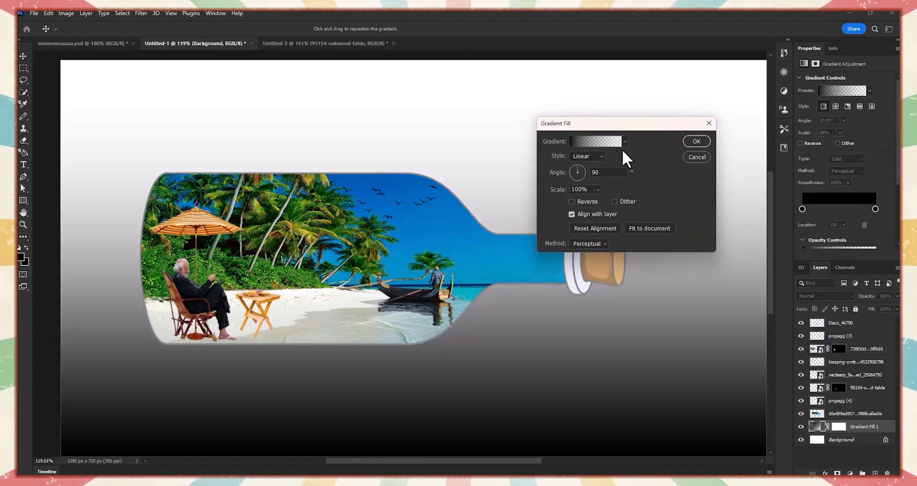
click(572, 202)
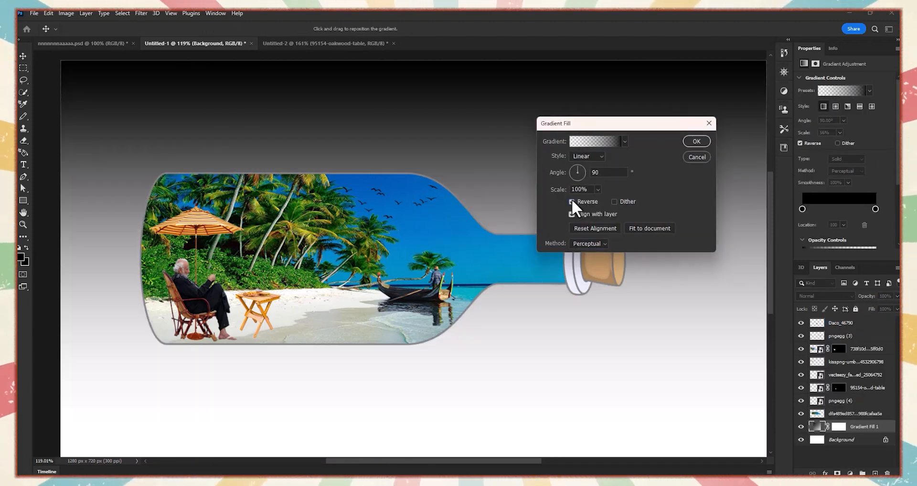
Change the gradient's starting color stop to bright blue, about 06a9fa
click(573, 141)
click(343, 303)
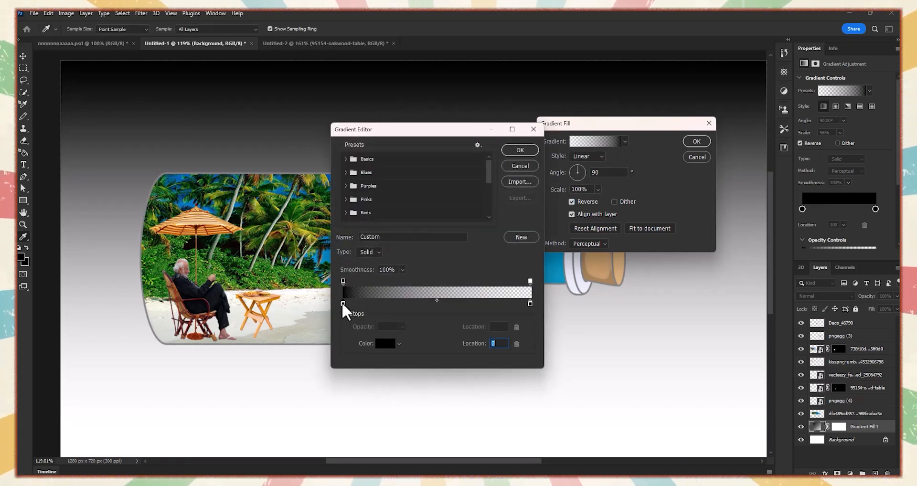
click(390, 345)
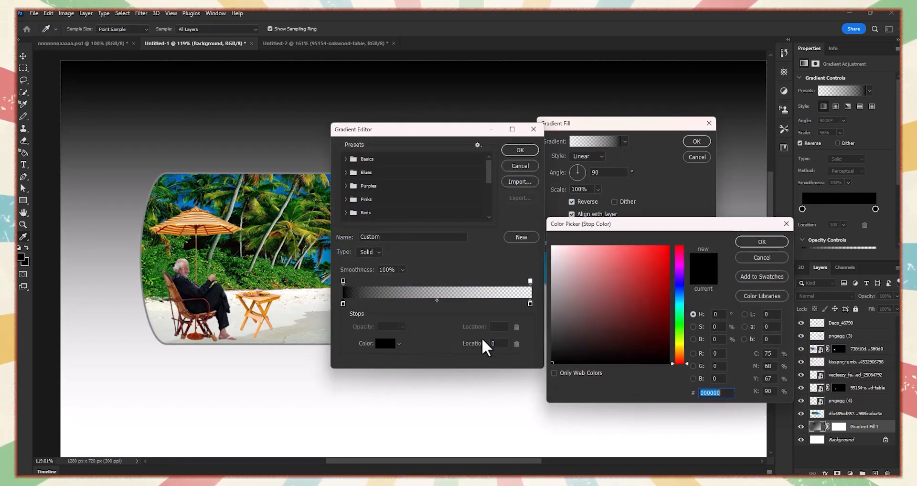
click(683, 299)
drag(668, 258, 674, 237)
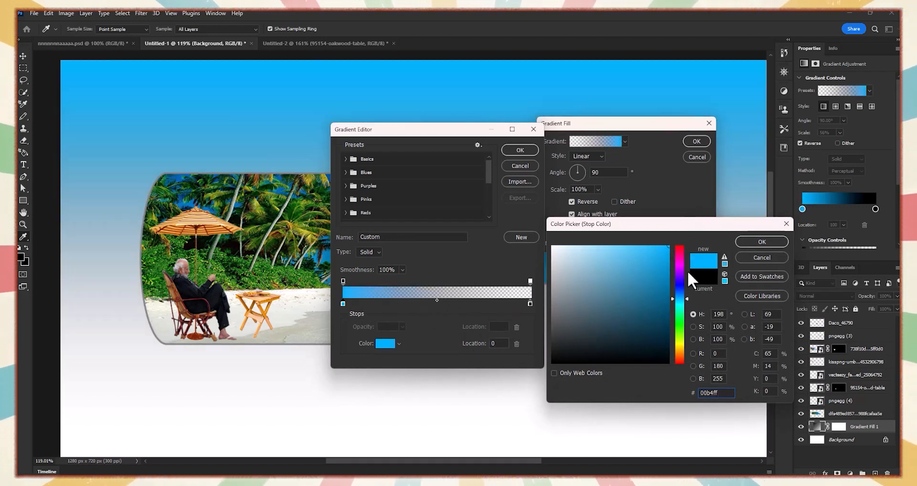
click(773, 240)
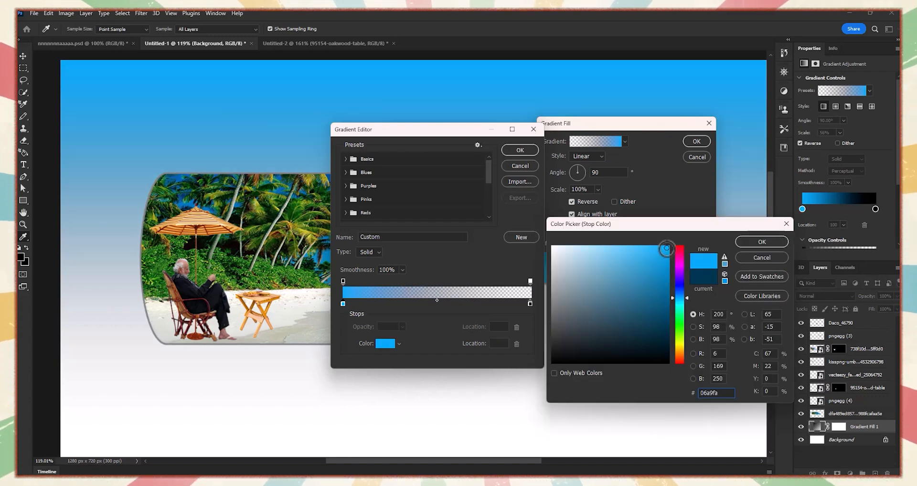
click(757, 240)
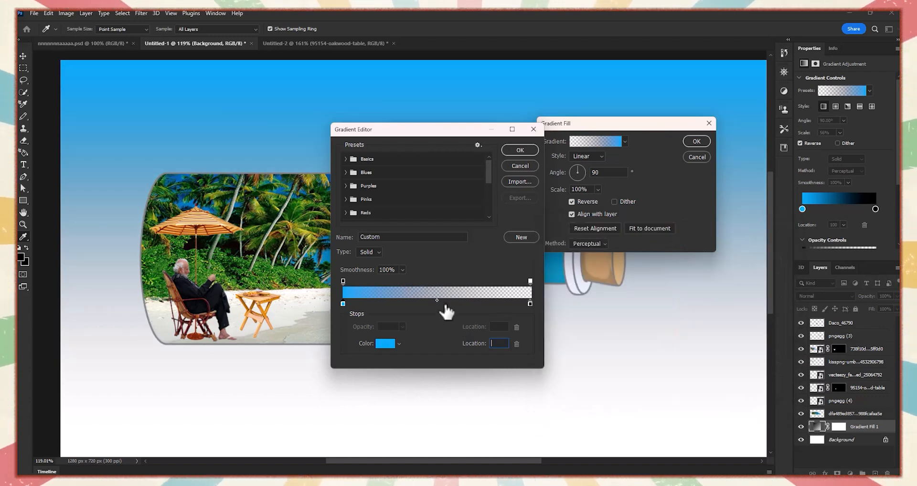
Shift the gradient's color midpoint to 95%, set its end color stop to white (ffffff), and apply the fill
drag(437, 299, 527, 308)
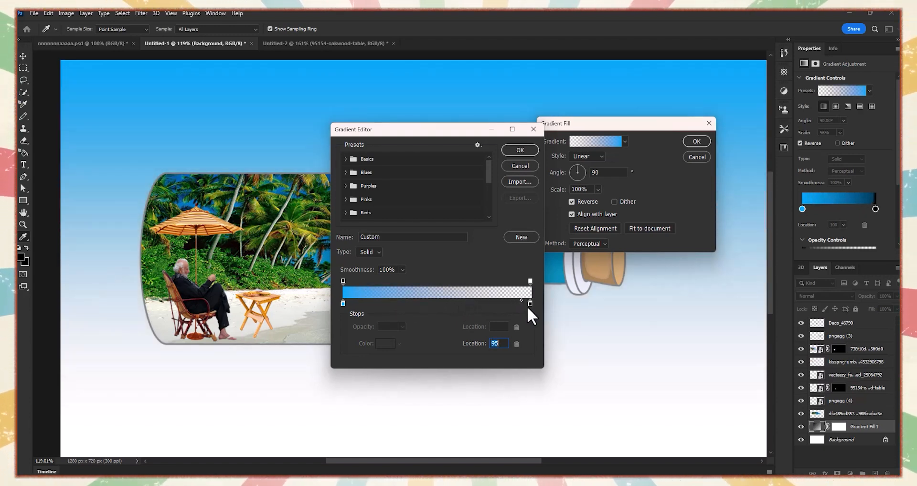
click(530, 303)
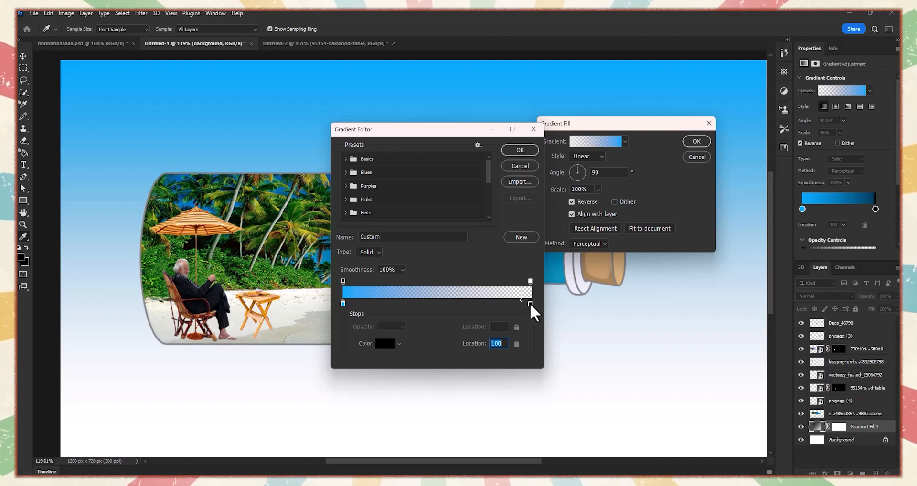
double_click(529, 303)
drag(561, 253, 535, 226)
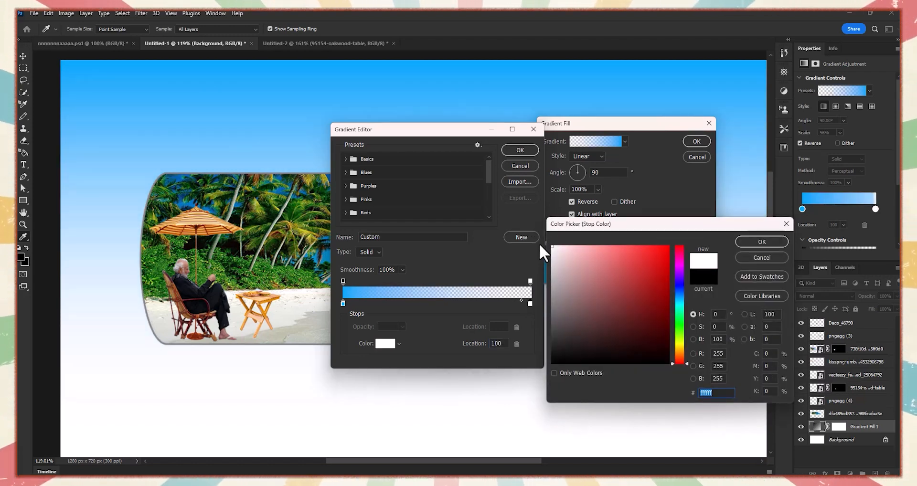
click(754, 242)
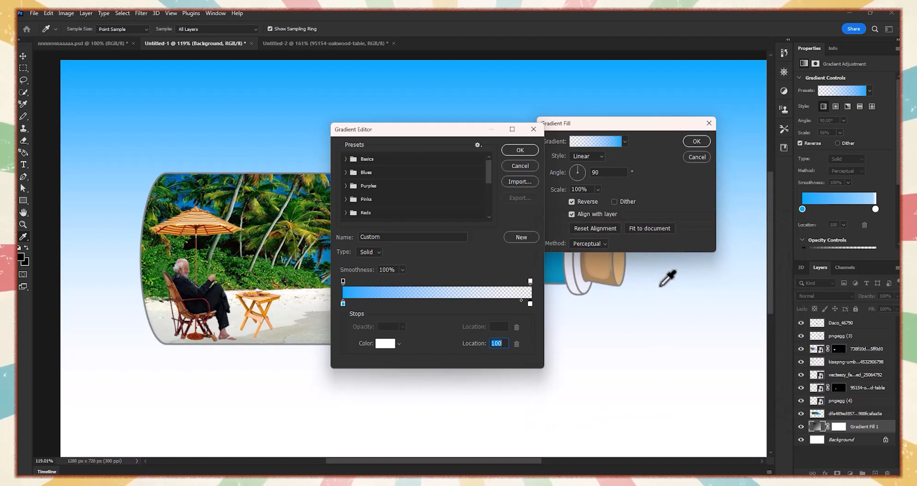
click(520, 150)
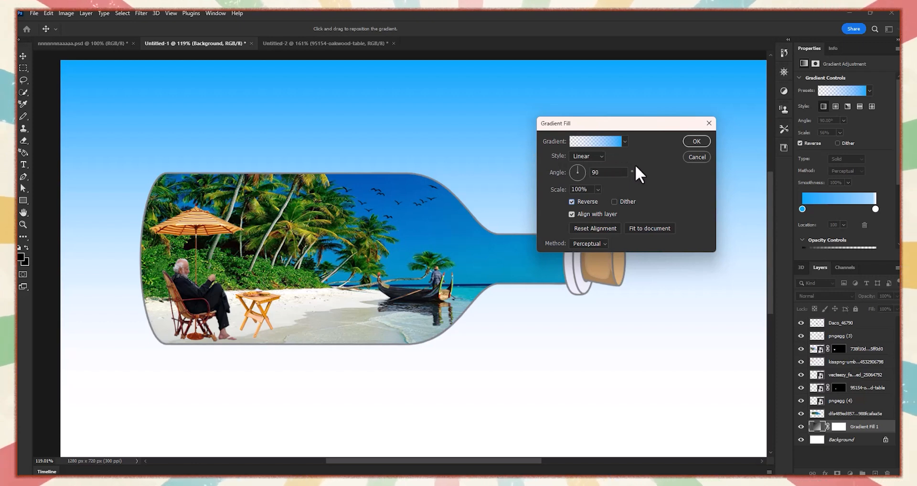
click(688, 141)
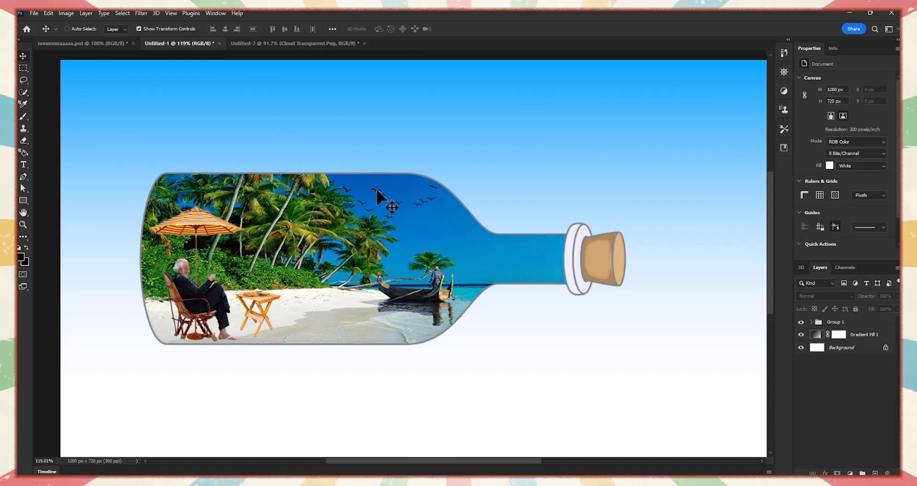
Paste the Cloud Transparent Png image into the bottle composition and move it to the sky's upper-left corner
key(ctrl+v)
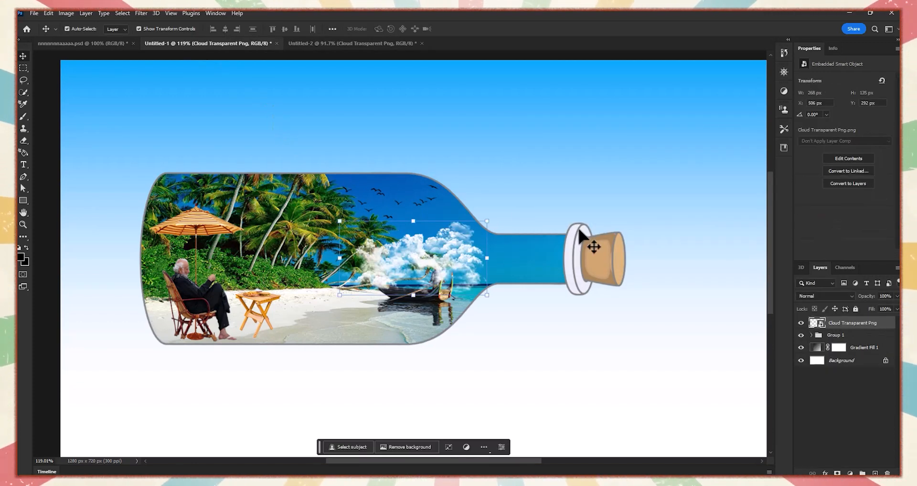
scroll(549, 241, down, 3)
drag(474, 253, 254, 122)
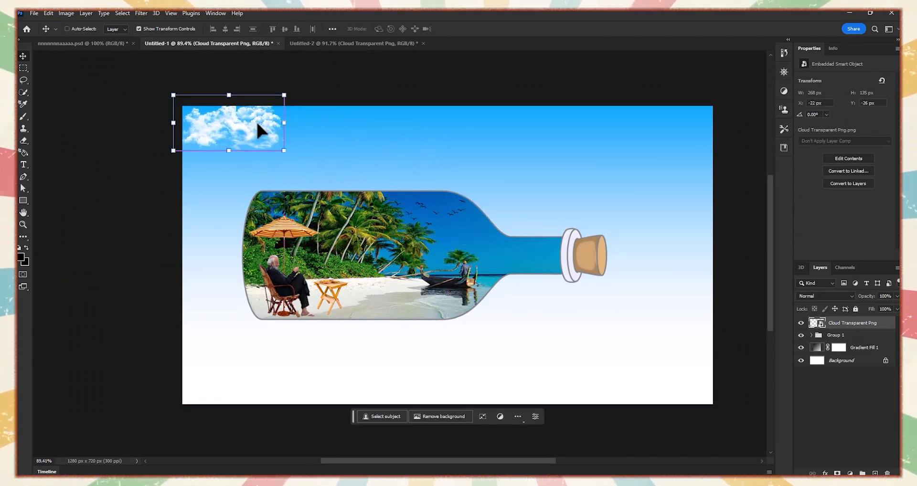
Duplicate the cloud four times and spread the copies over the upper-left sky beside and above the bottle
key(ctrl+j)
drag(256, 122, 220, 180)
key(ctrl+j)
key(ctrl+j)
key(ctrl+j)
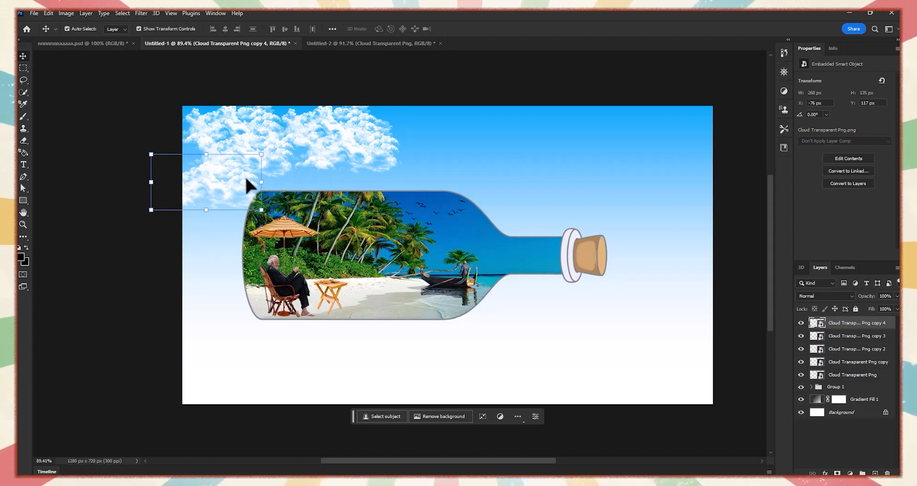
Continue duplicating the cloud and arrange the copies along the upper sky as far as the upper-right corner
key(ctrl+j)
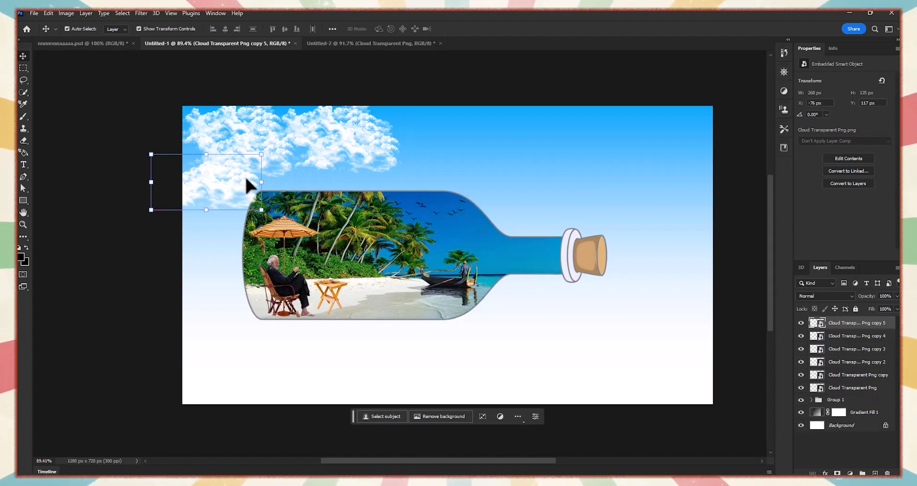
drag(241, 181, 391, 160)
drag(429, 145, 493, 165)
key(ctrl+j)
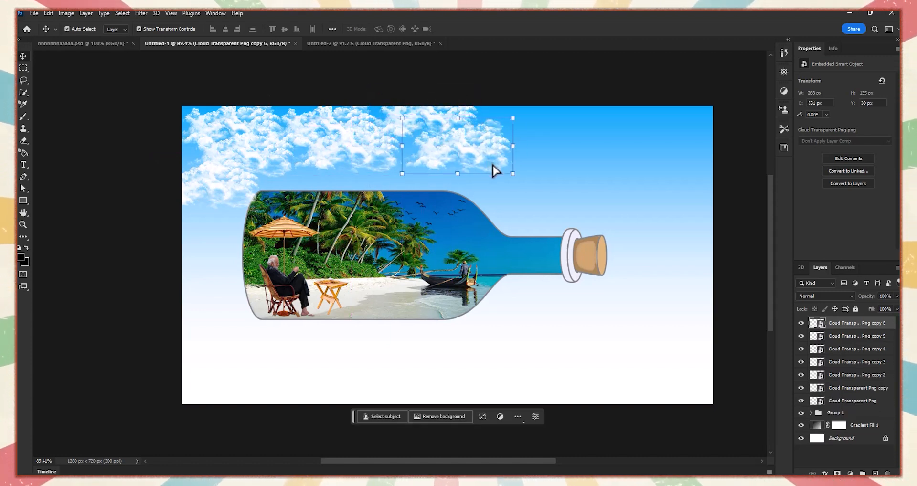
key(ctrl+j)
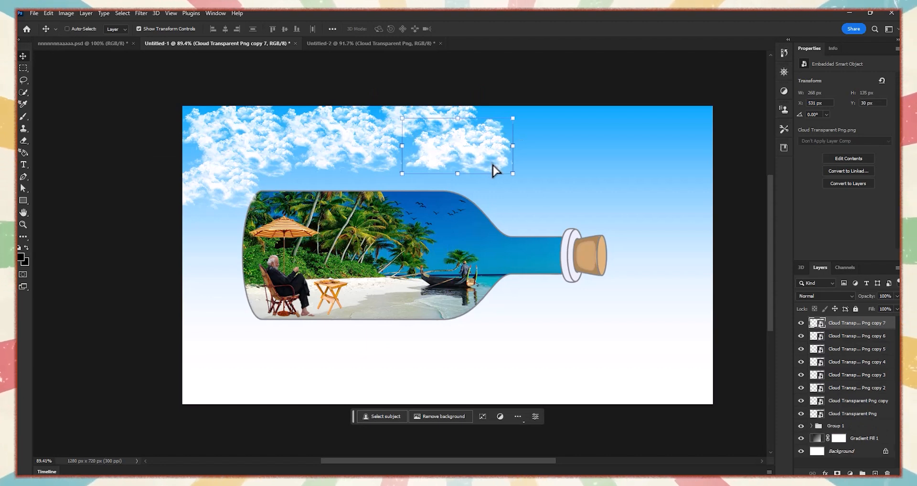
drag(476, 157, 663, 140)
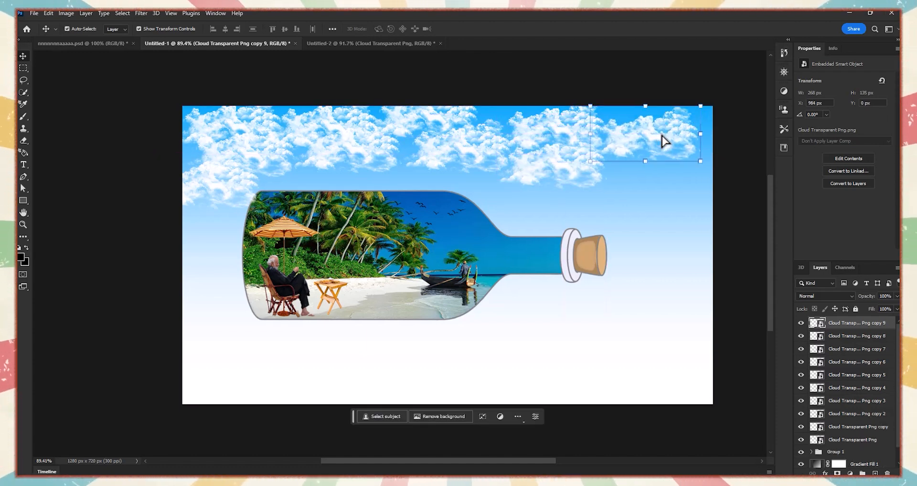
key(ctrl+k)
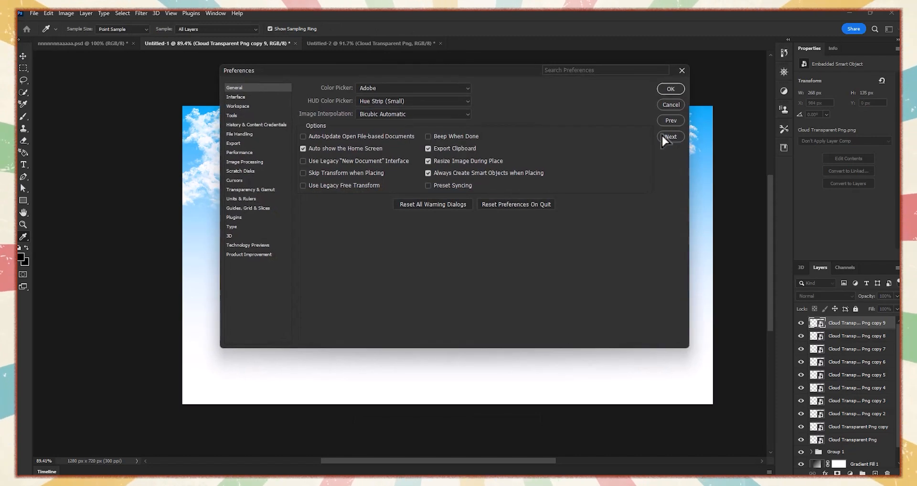
click(681, 70)
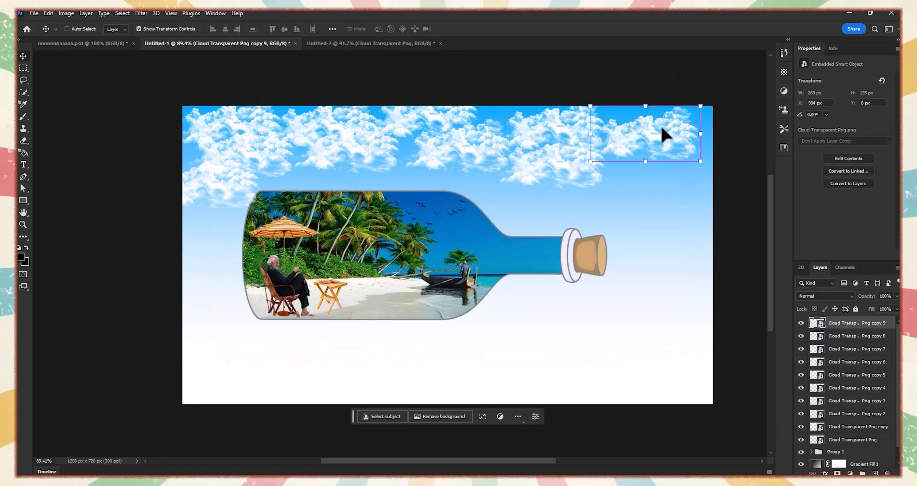
Add another cloud copy below the upper-right clouds, above the cork, and nudge the clouds there into place
drag(660, 125, 667, 190)
click(655, 123)
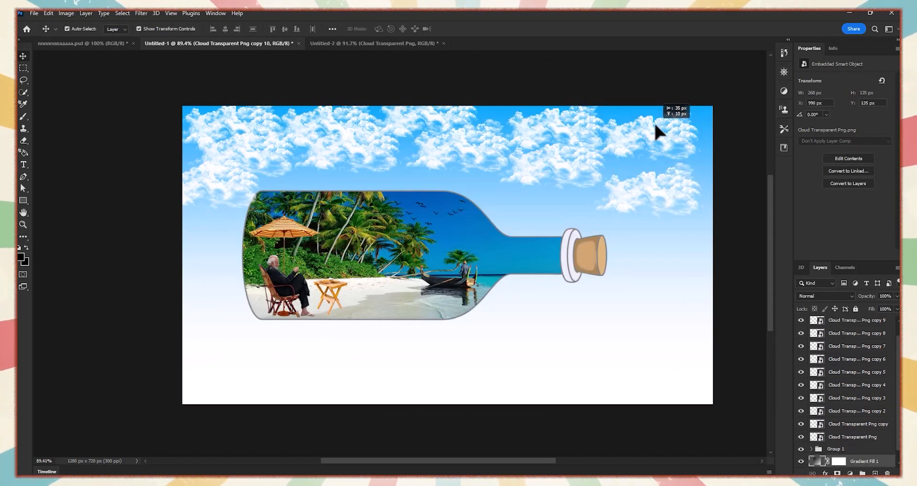
drag(658, 143, 656, 138)
drag(675, 199, 671, 172)
drag(383, 270, 370, 253)
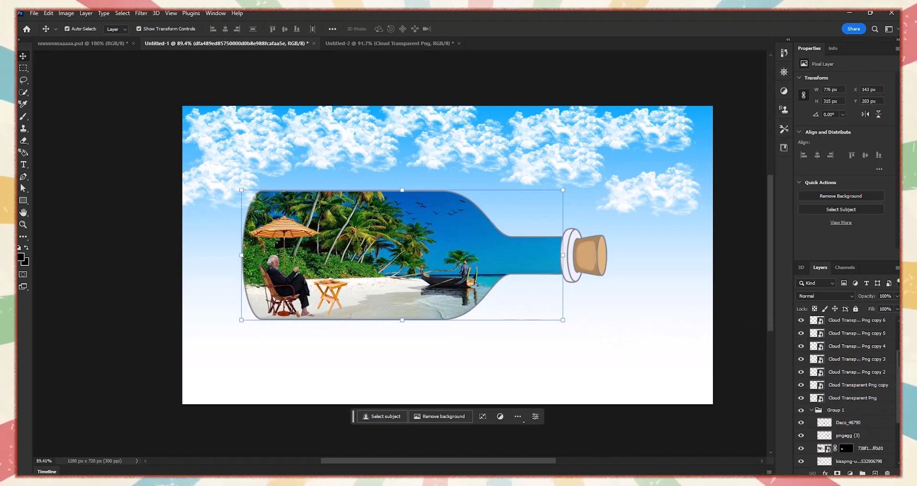
scroll(898, 353, down, 5)
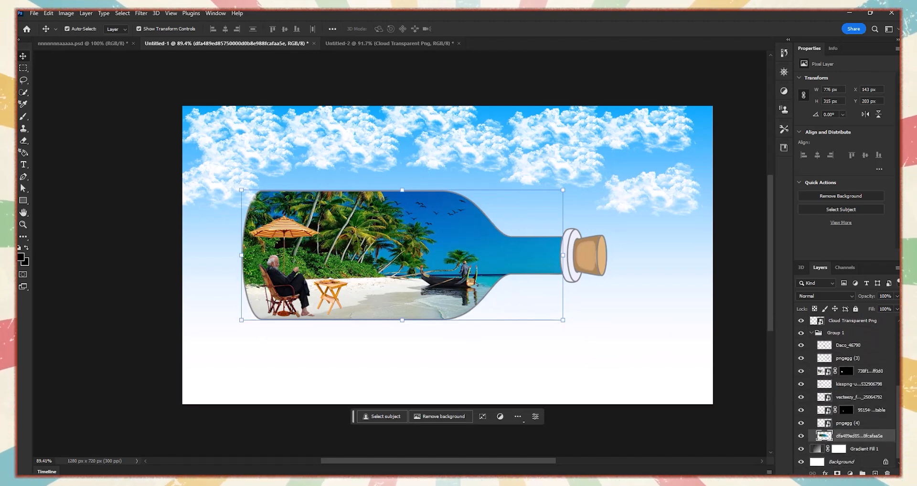
click(811, 333)
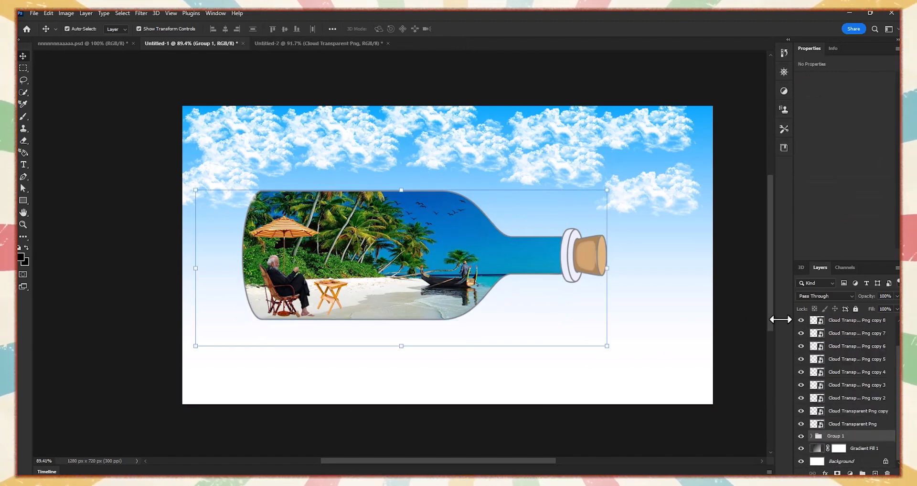
mouse_move(423, 237)
mouse_down()
mouse_move(419, 245)
mouse_move(424, 218)
mouse_move(424, 234)
mouse_up()
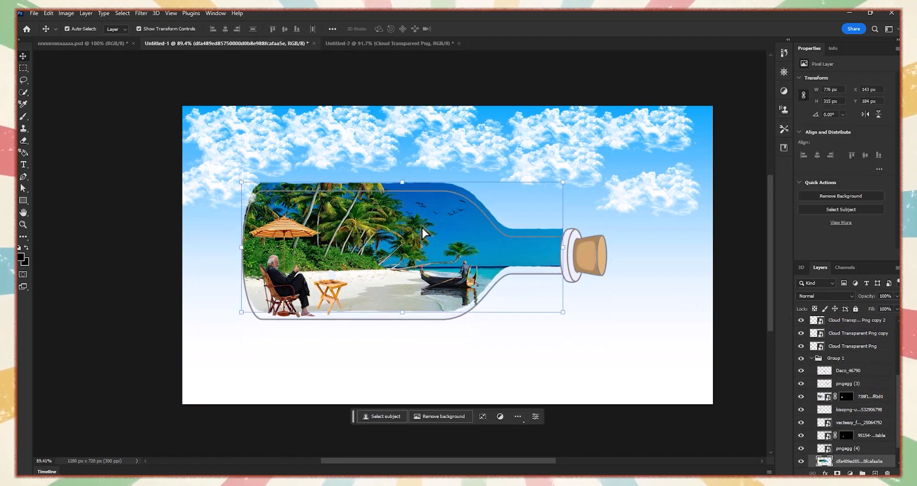
key(ctrl+z)
key(ctrl+z)
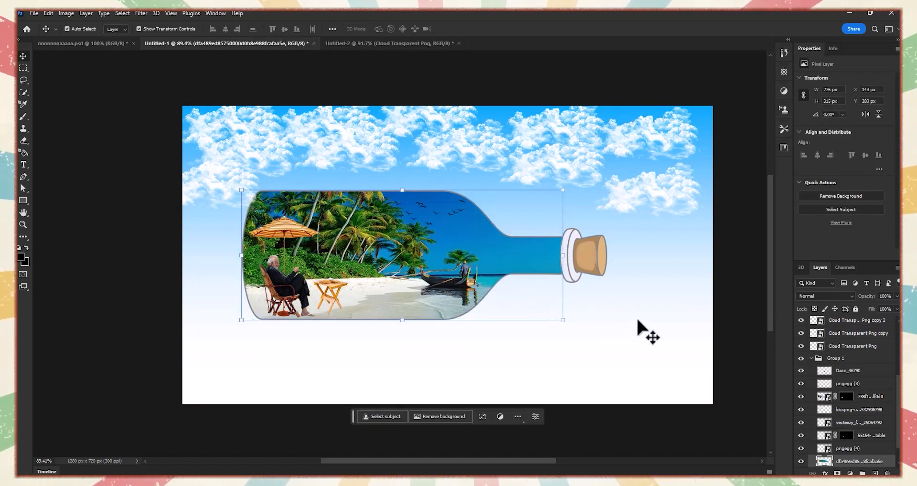
Select all the layers inside Group 1 and move the whole bottle scene down to the canvas's lower-left area
drag(637, 320, 490, 287)
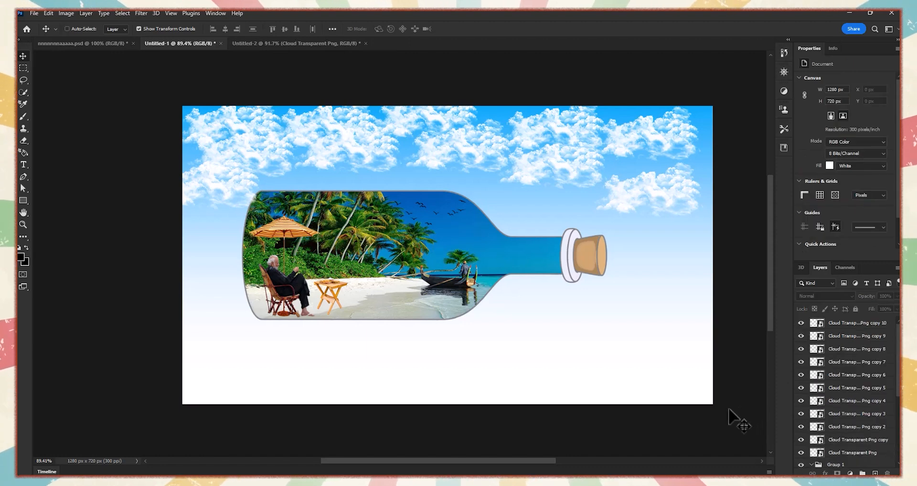
scroll(845, 393, down, 5)
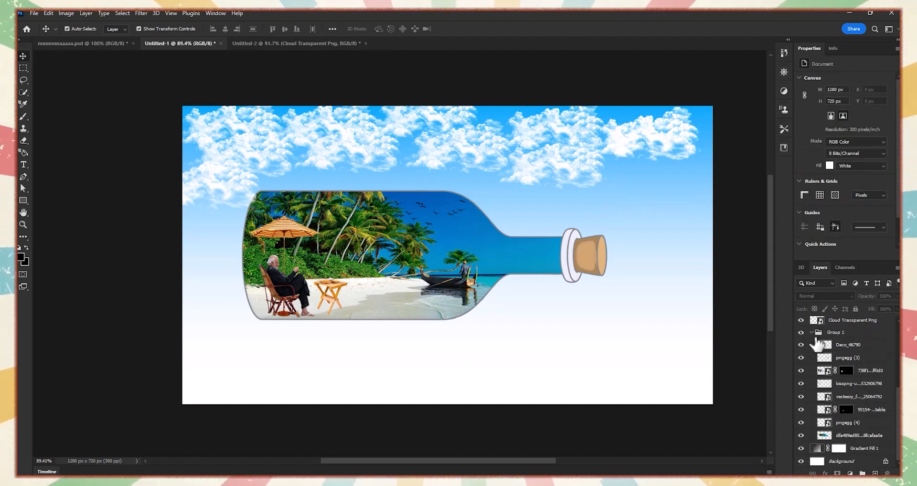
click(855, 344)
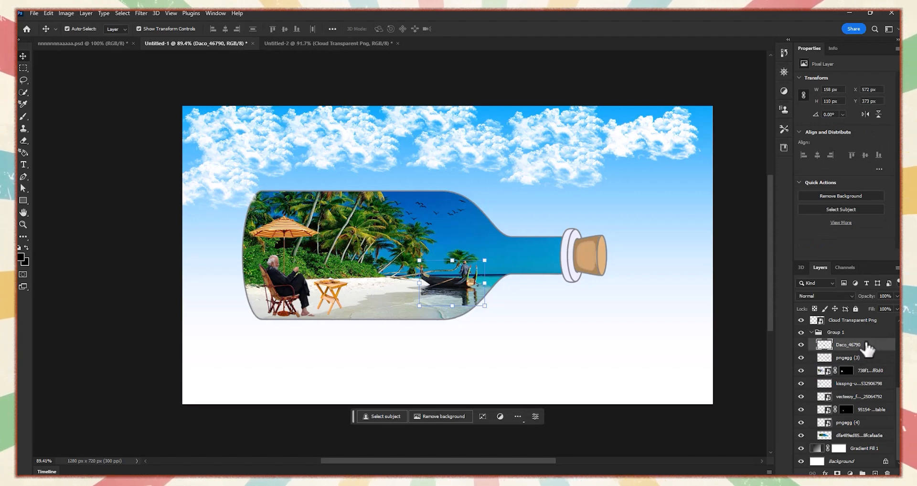
click(874, 371)
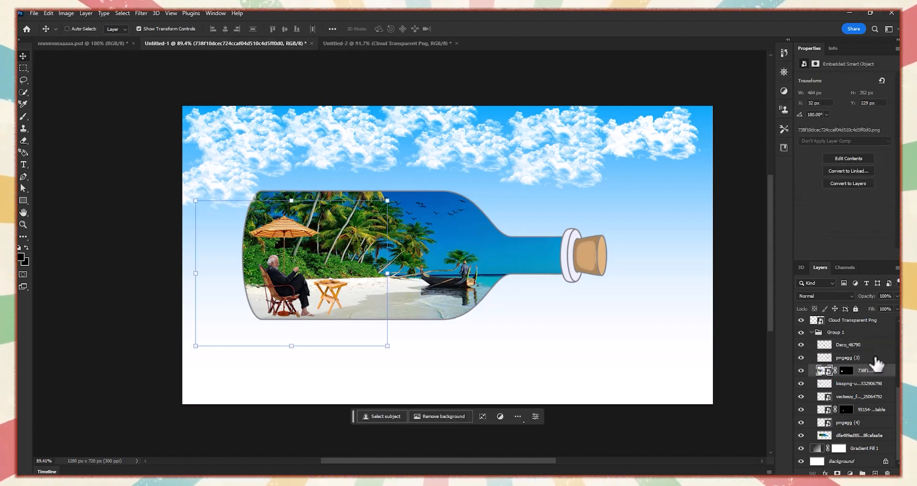
ctrl+click(875, 358)
ctrl+click(876, 345)
ctrl+click(883, 383)
ctrl+click(886, 396)
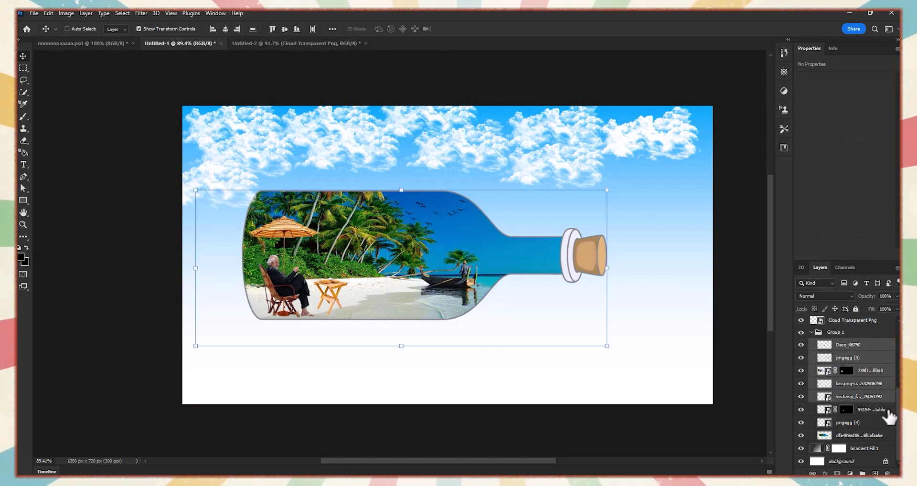
ctrl+click(875, 423)
ctrl+click(875, 435)
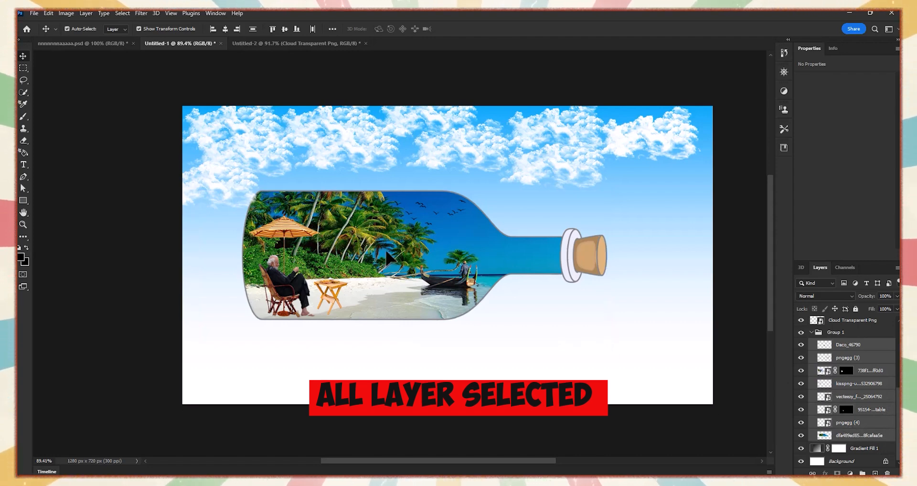
drag(389, 258, 343, 335)
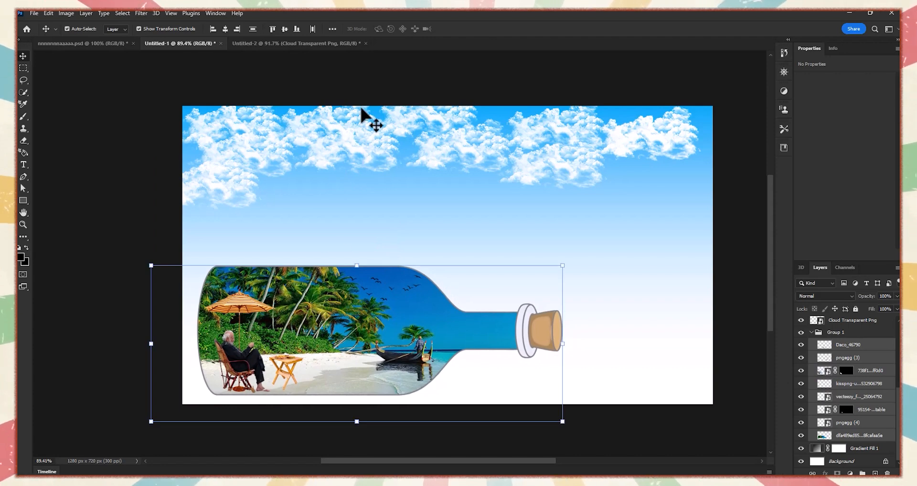
Duplicate the lower cloud right of centre and enlarge the copy to about 909 × 349 px across the sky above the bottle
click(738, 99)
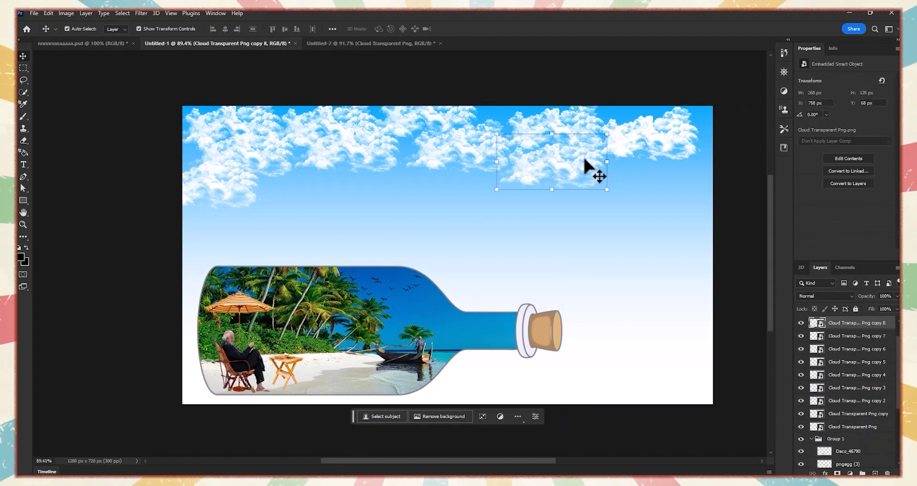
click(545, 188)
drag(554, 190, 568, 358)
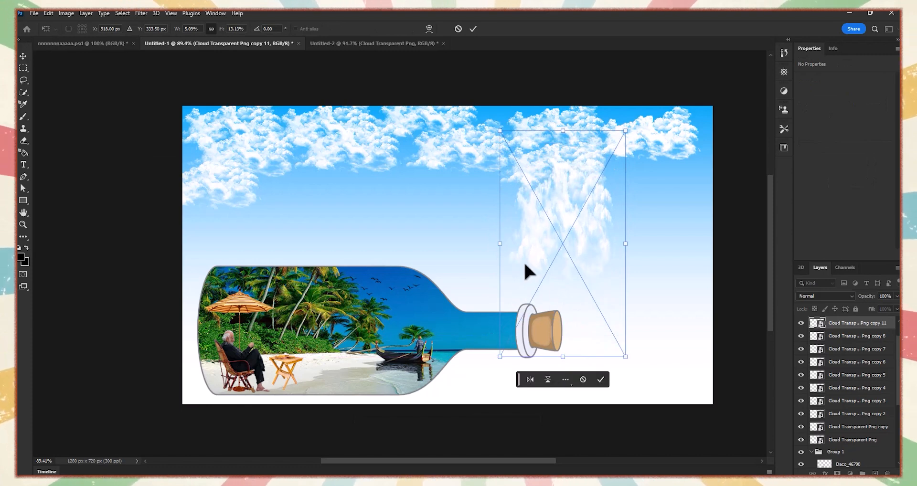
drag(500, 246, 197, 196)
drag(505, 253, 451, 221)
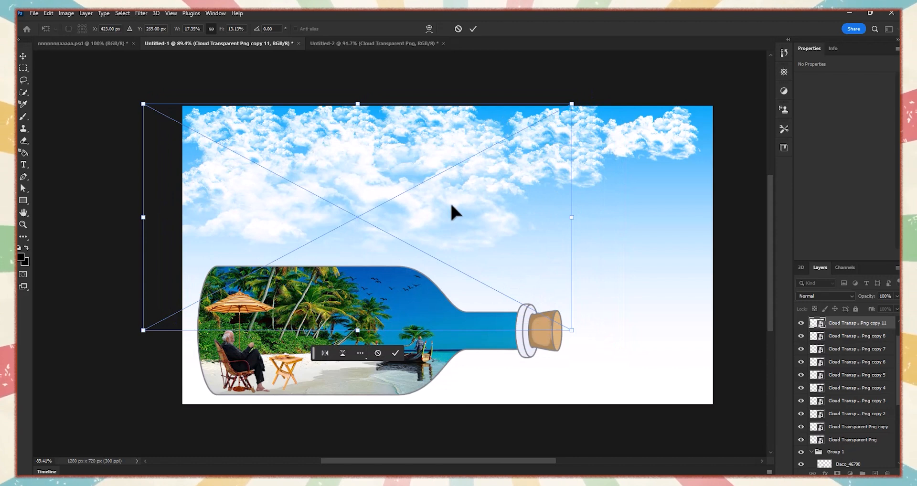
click(475, 29)
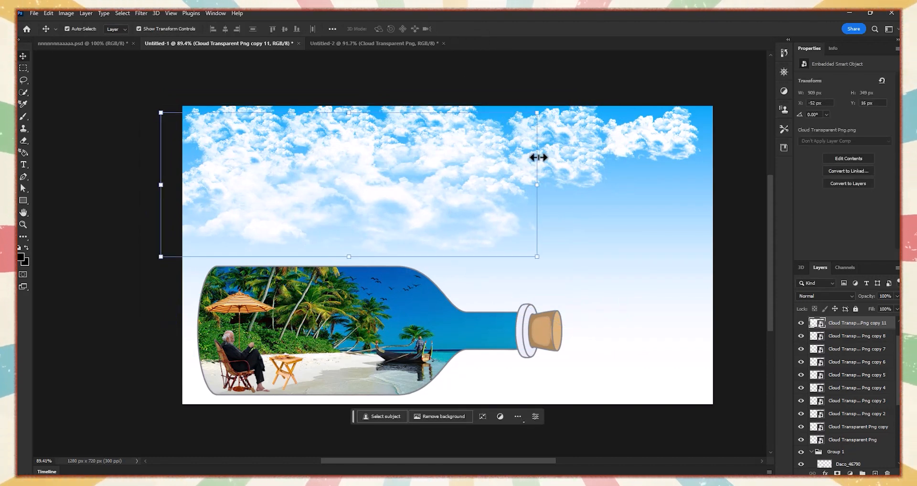
Duplicate the enlarged cloud and move the copy across to the sky's right half, at about X 403 px, Y 43 px
alt+drag(538, 158, 538, 157)
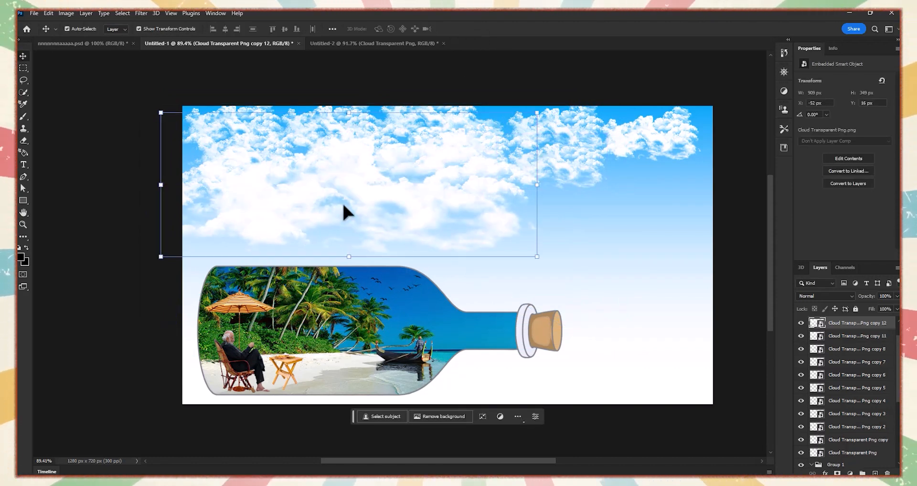
drag(347, 207, 542, 216)
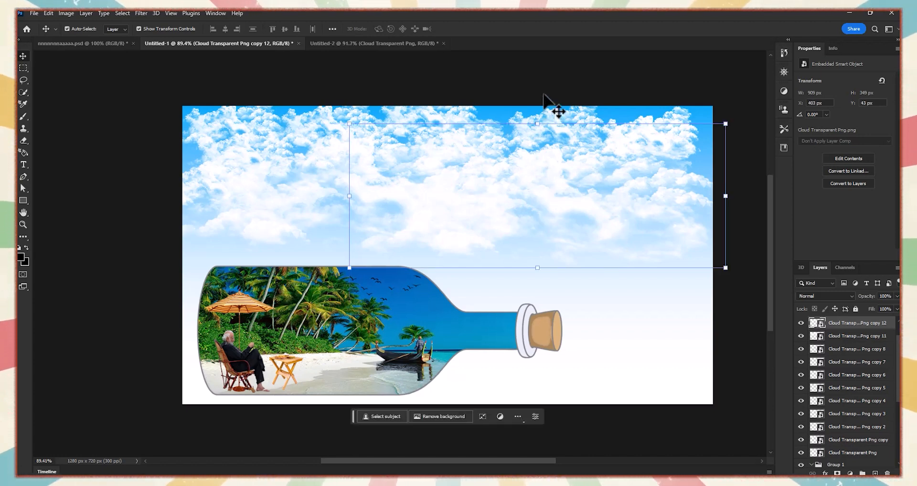
click(543, 95)
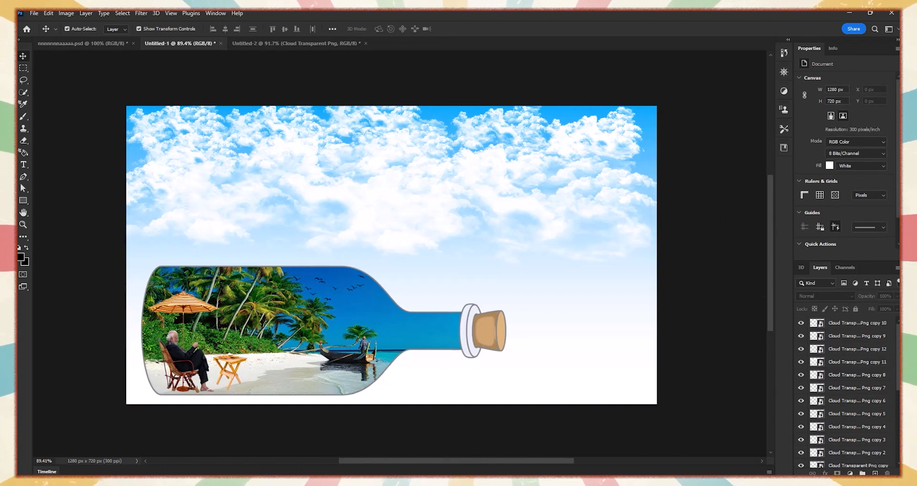
Add a Multiply drop shadow to the bottle's beach image layer with 52% opacity, 90° angle, 65 px distance and 250 px size
scroll(845, 391, down, 6)
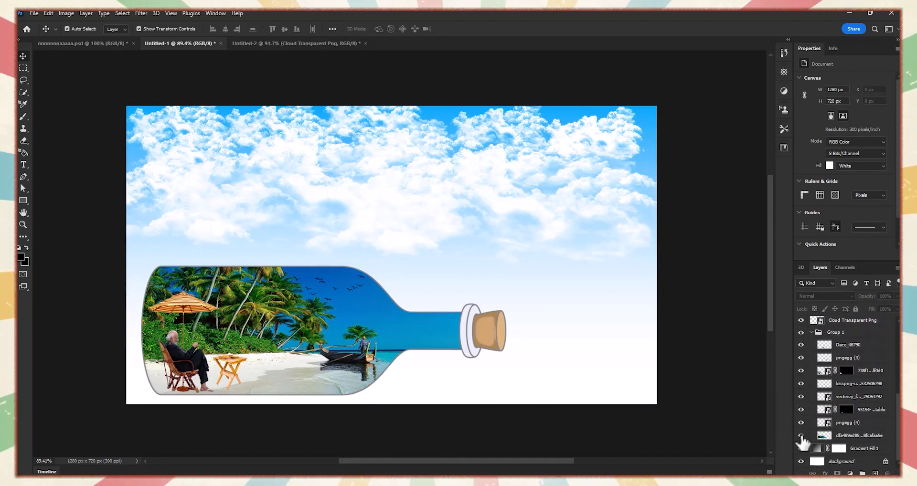
click(885, 436)
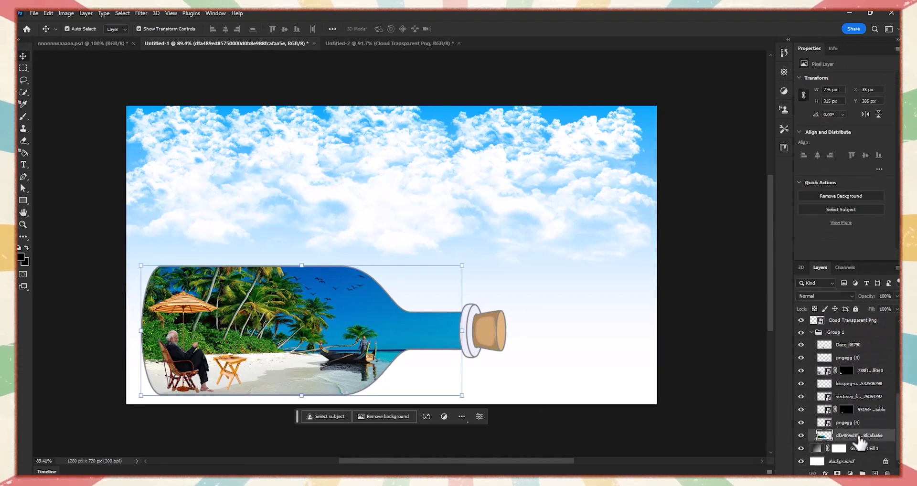
double_click(891, 436)
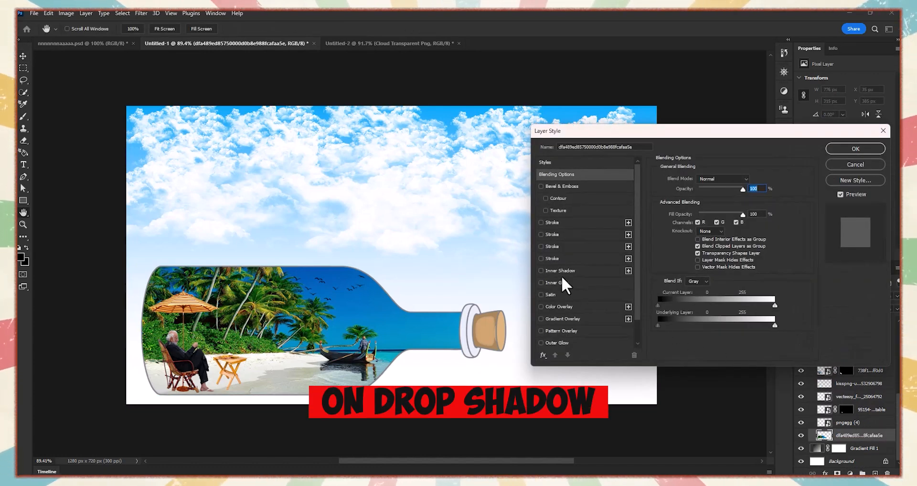
click(542, 342)
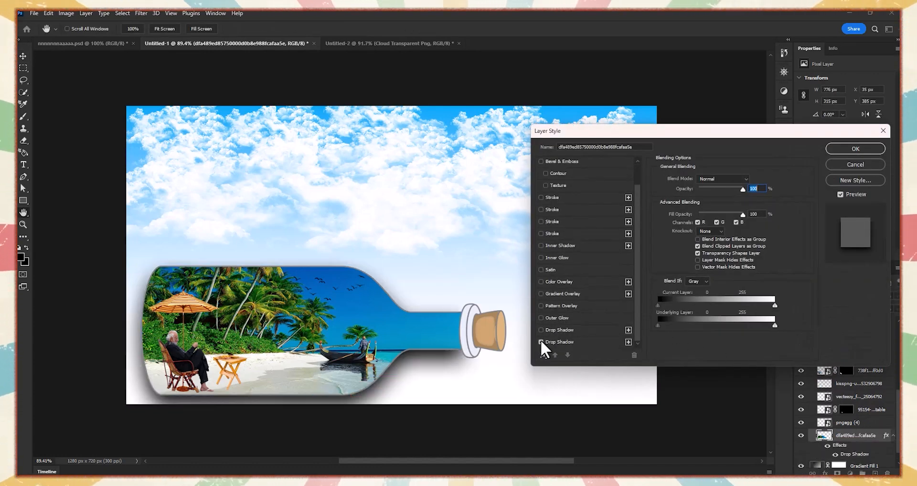
click(556, 342)
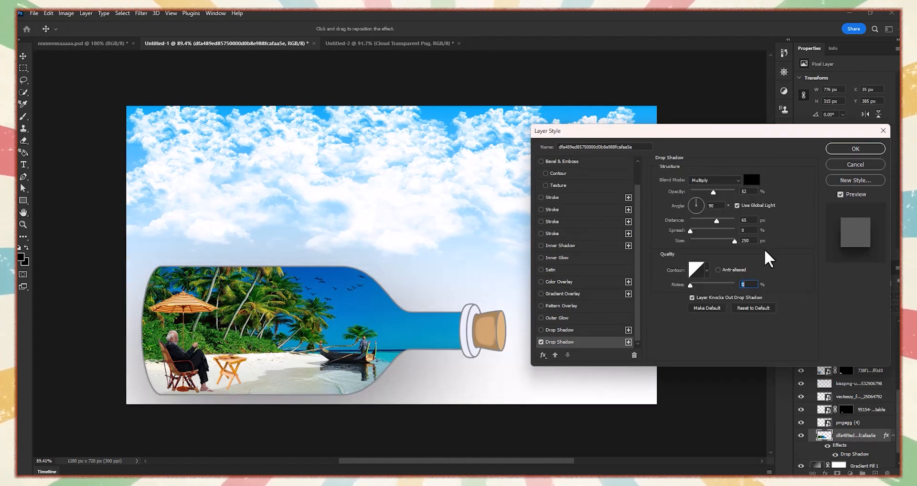
click(854, 149)
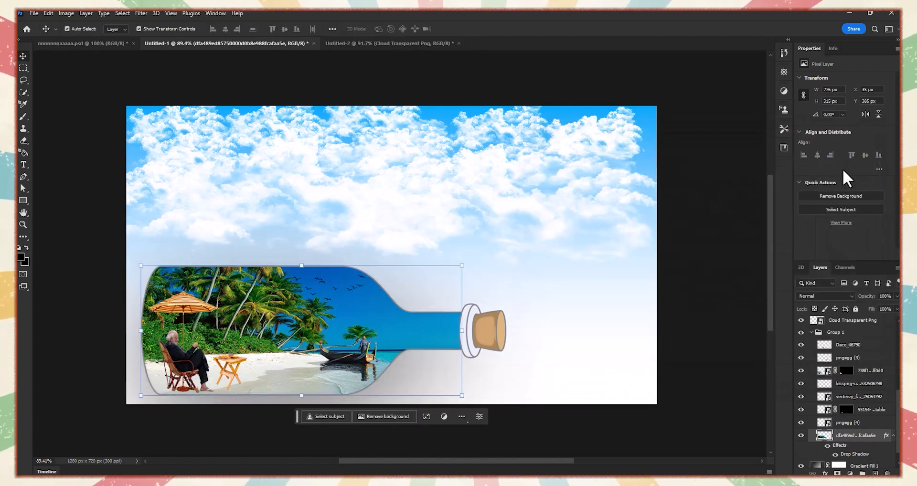
click(740, 273)
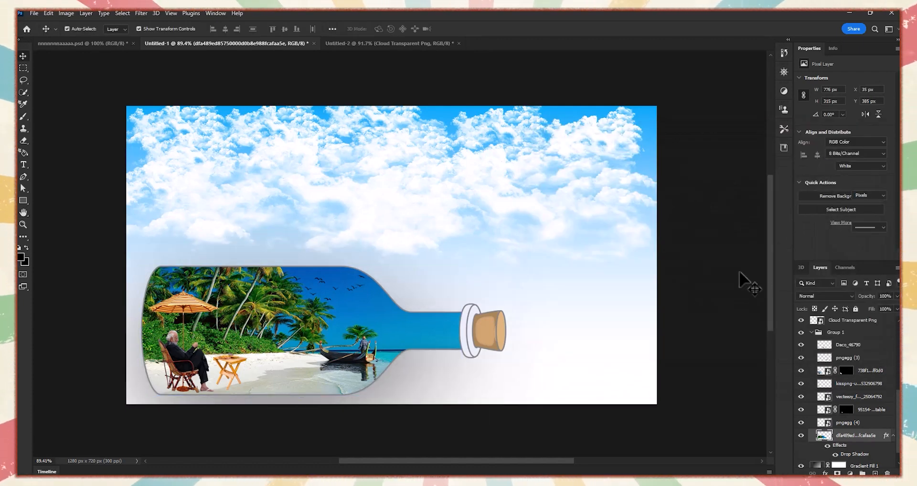